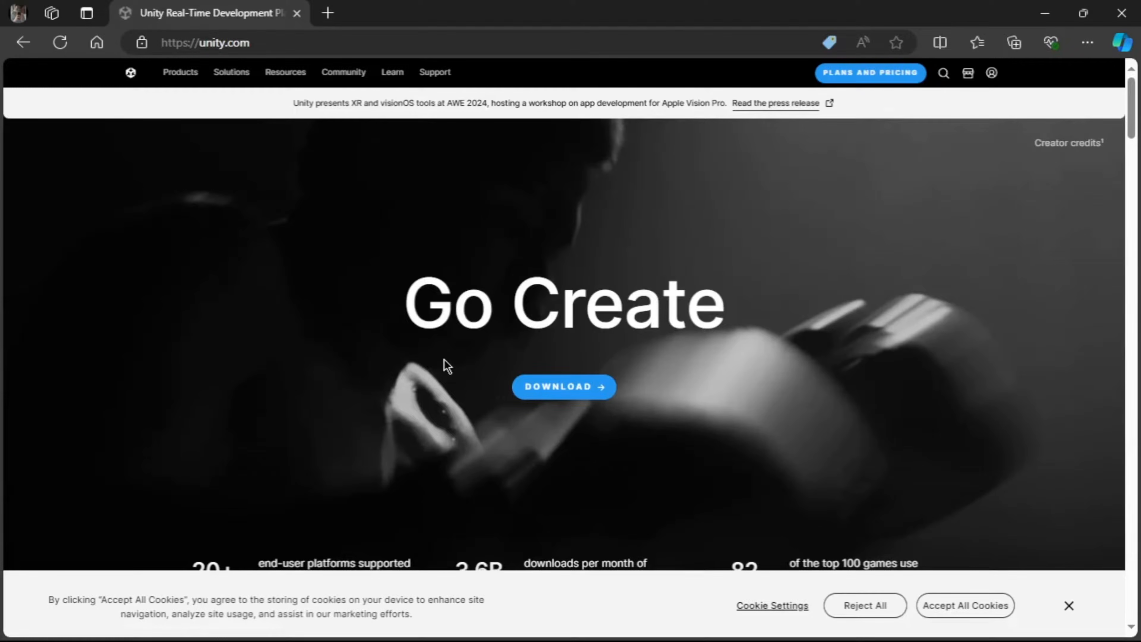
Step: Download the Unity Hub installer from the unity.com download page
click(556, 389)
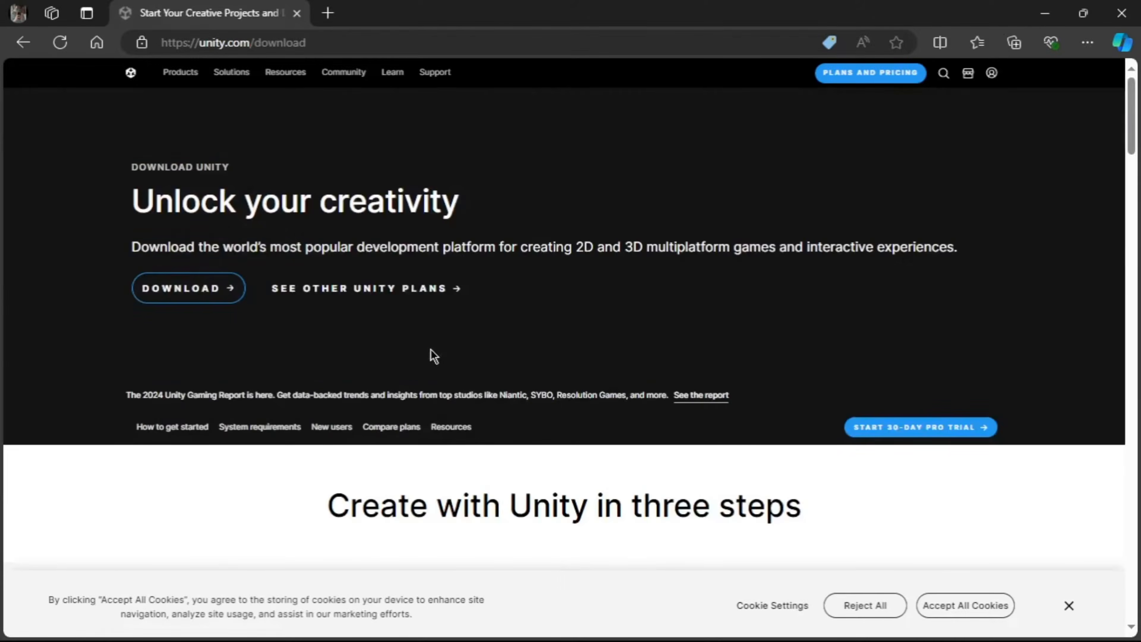
click(234, 296)
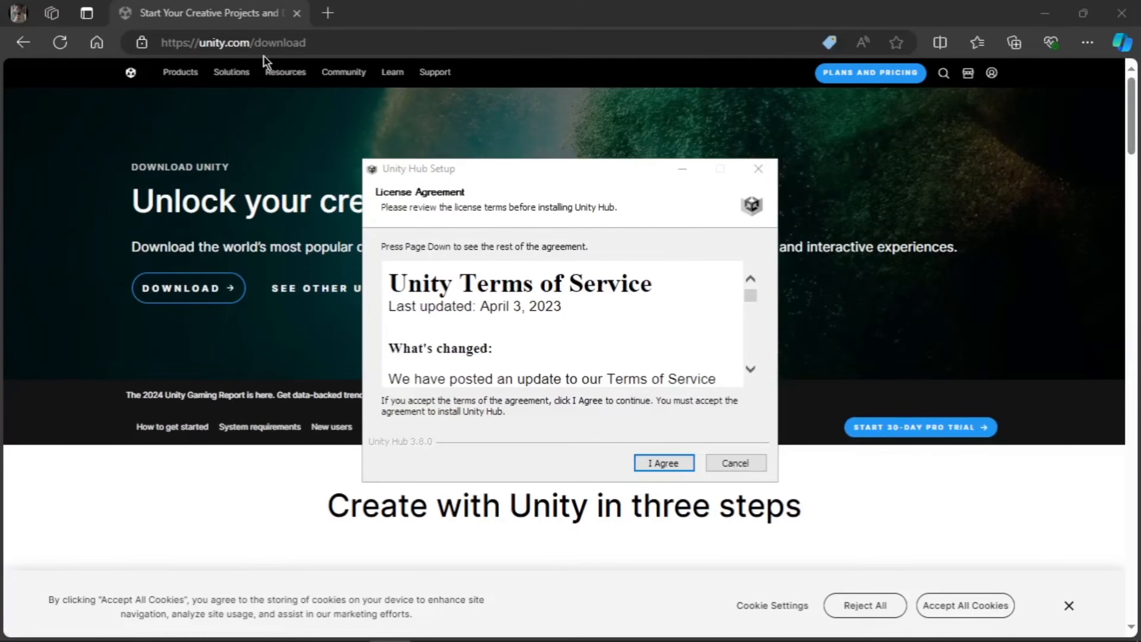
Step: Accept the license, install Unity Hub, and finish with Run Unity Hub checked
click(675, 465)
click(674, 463)
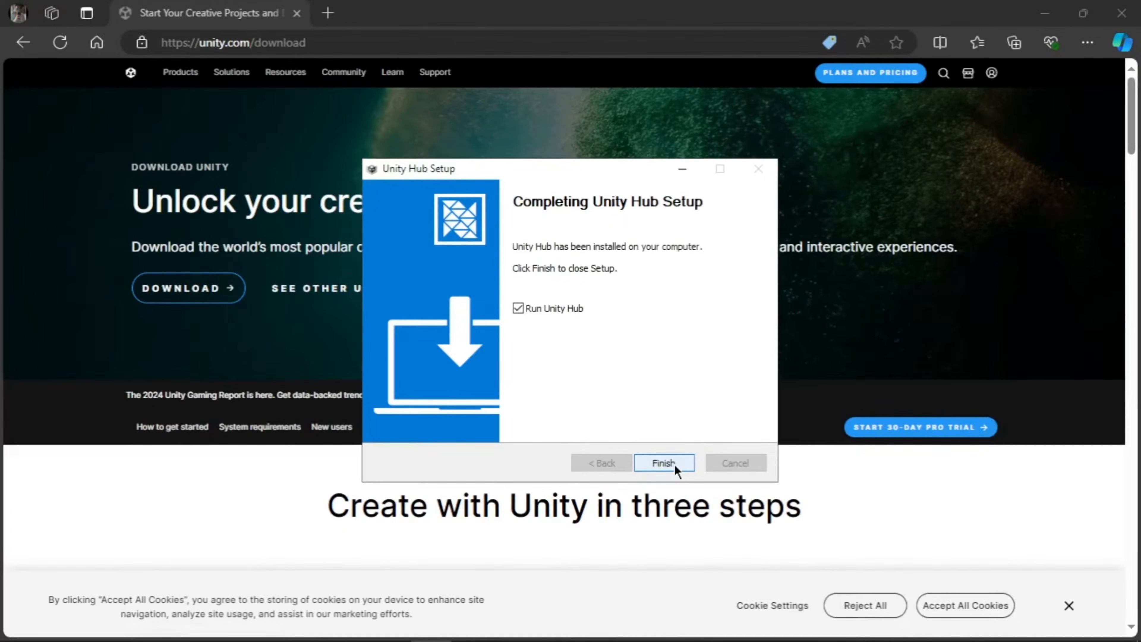
click(663, 463)
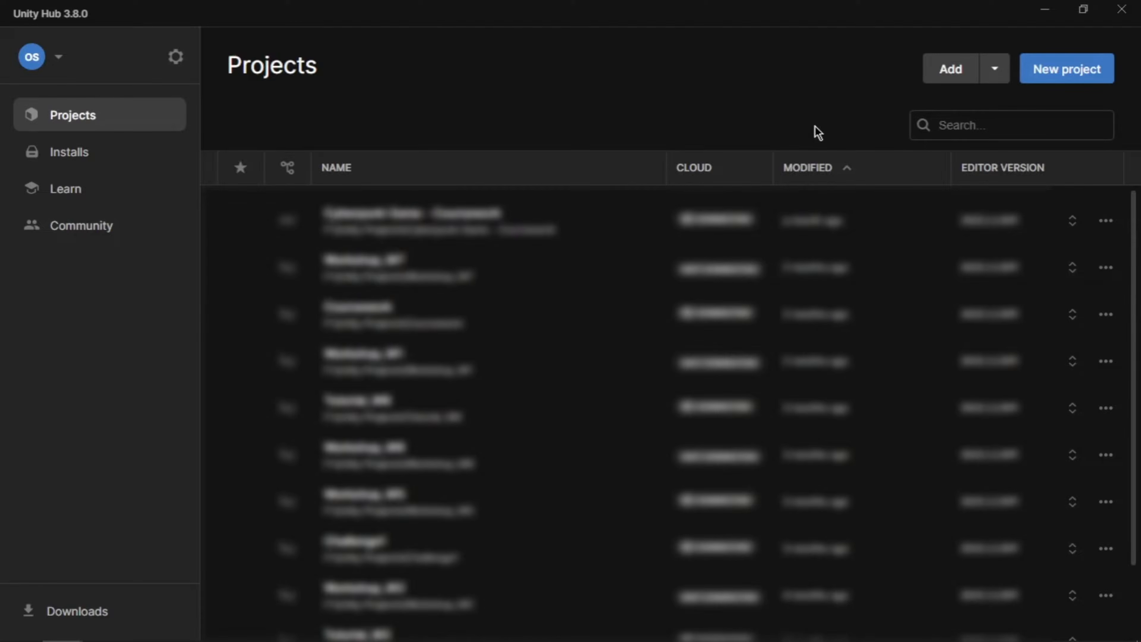
Step: Start a new 3D (Built-In Render Pipeline) project, name it 'Youtube', and create it
click(1092, 71)
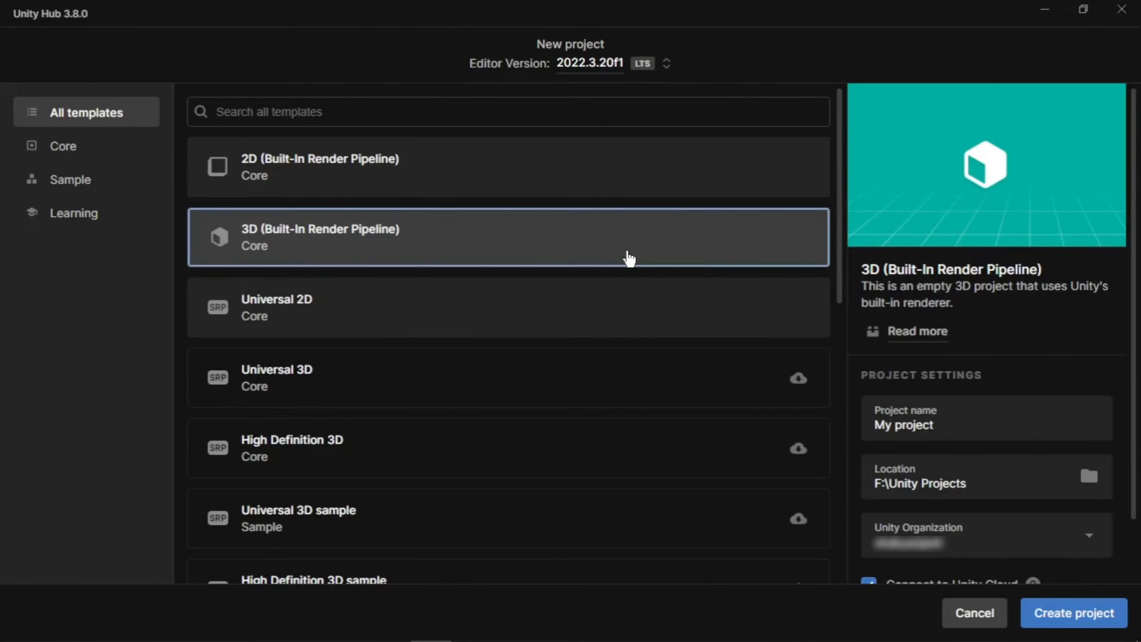
drag(947, 428, 822, 428)
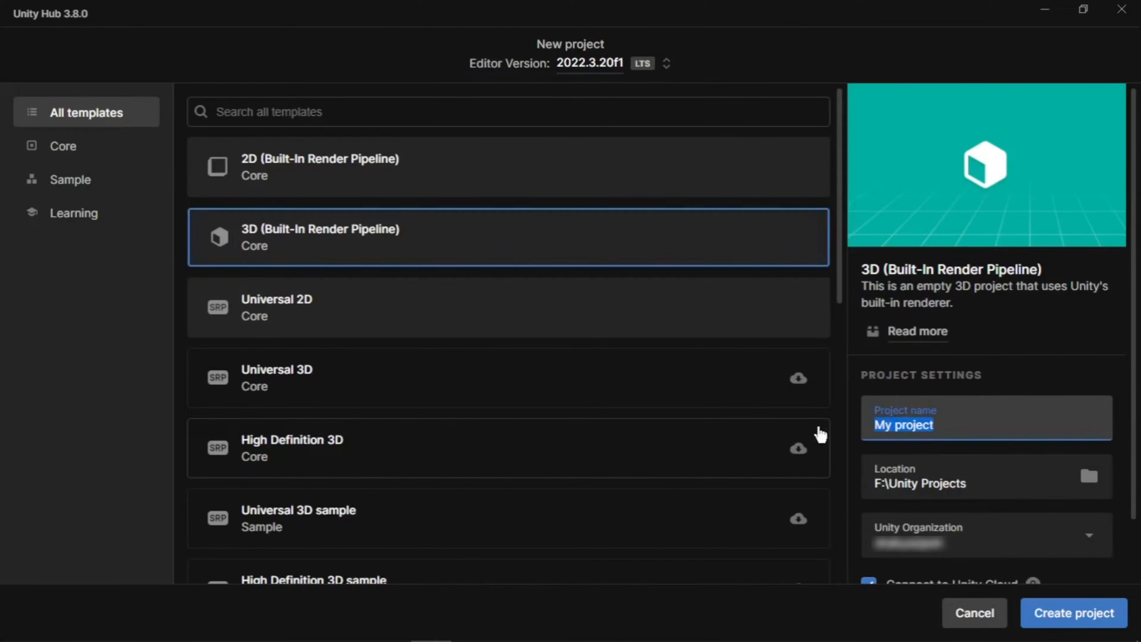
text(Youtube)
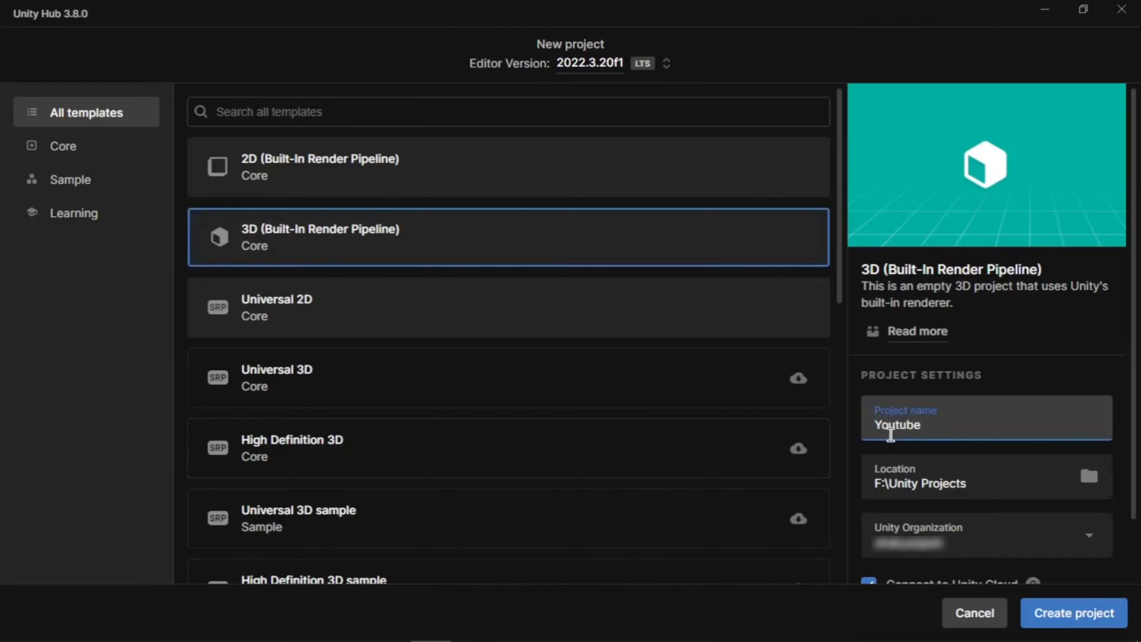
click(1089, 611)
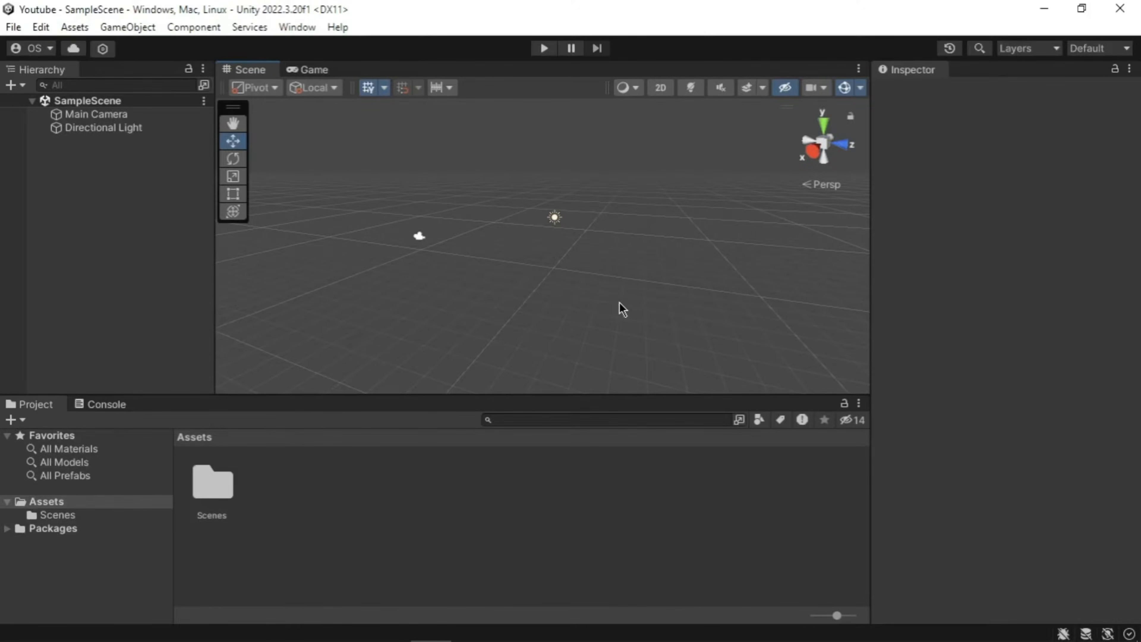
scroll(623, 310, up, 2)
scroll(622, 302, down, 2)
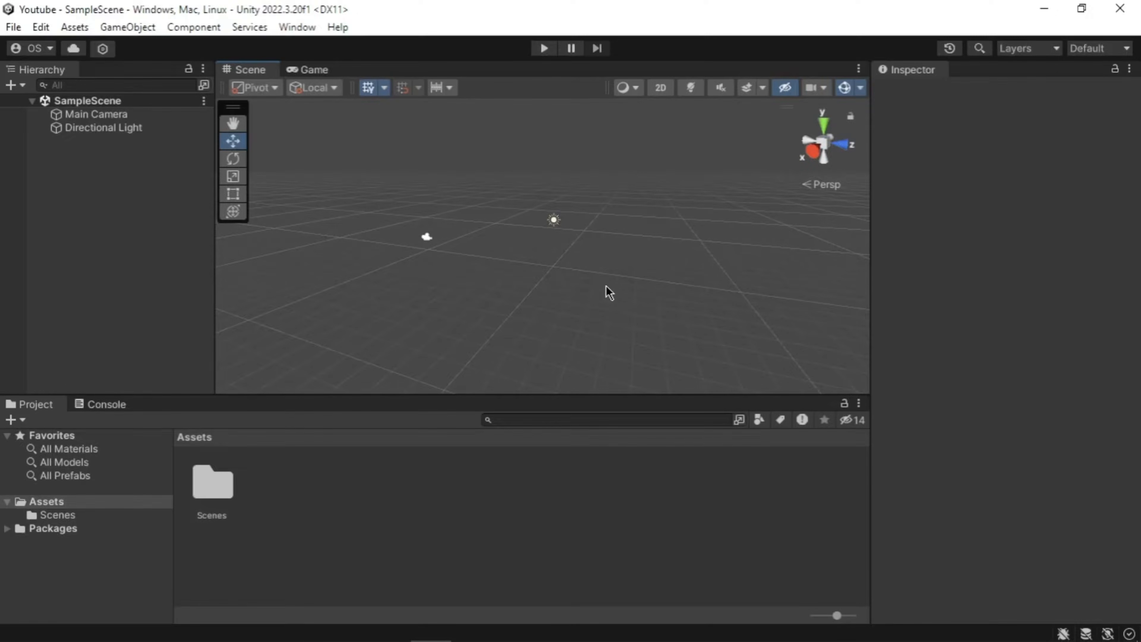
middle_drag(494, 250, 459, 229)
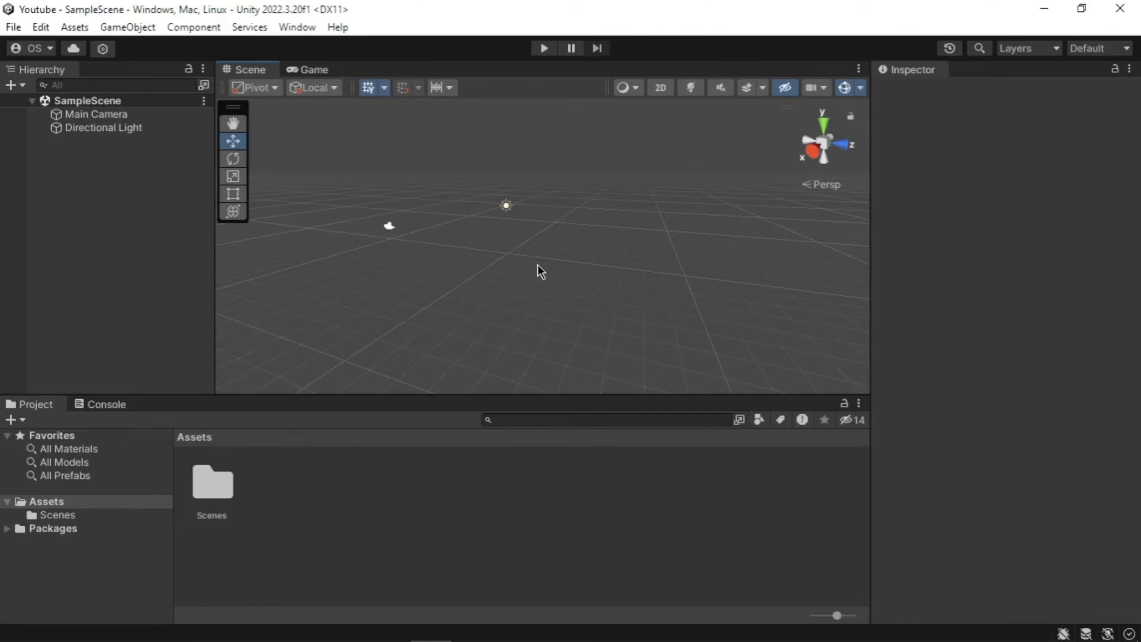
right_drag(517, 258, 726, 244)
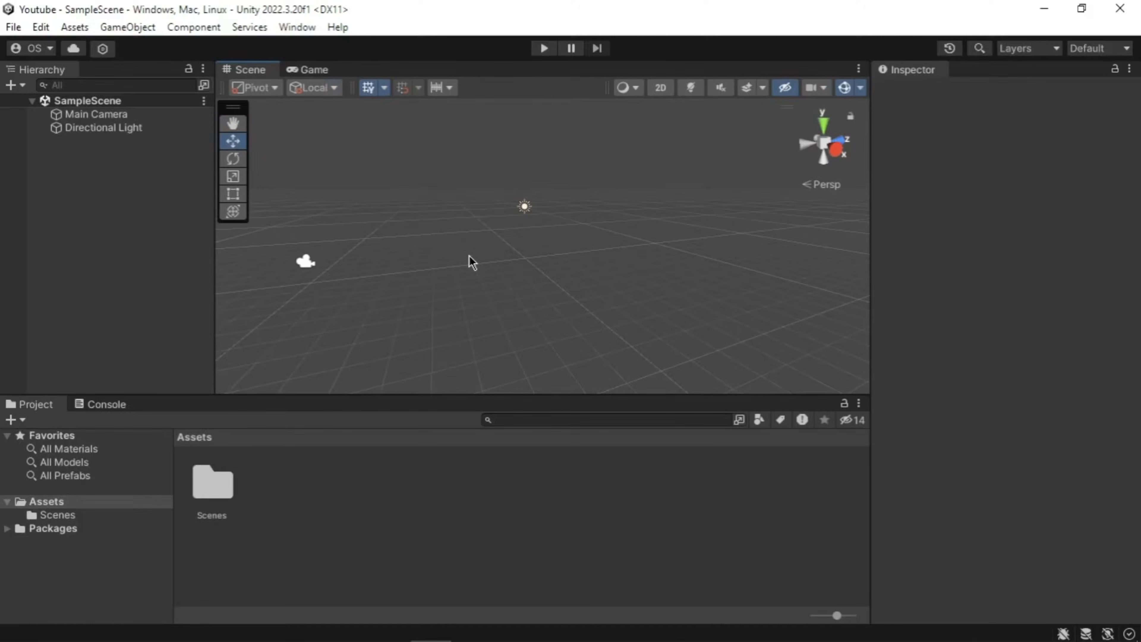
click(312, 71)
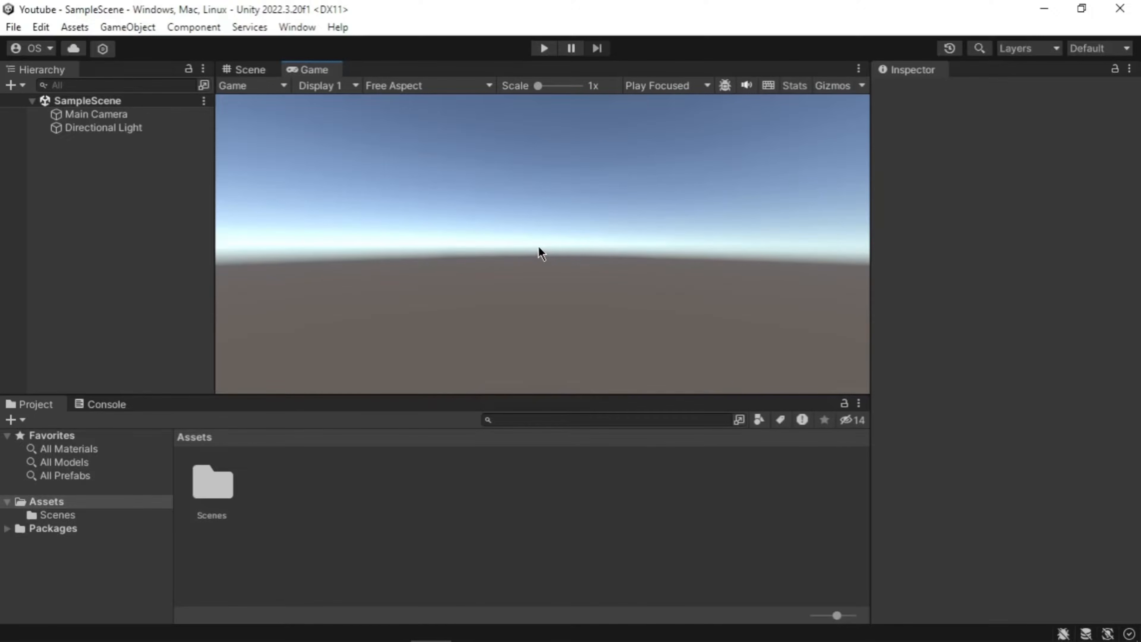
click(251, 69)
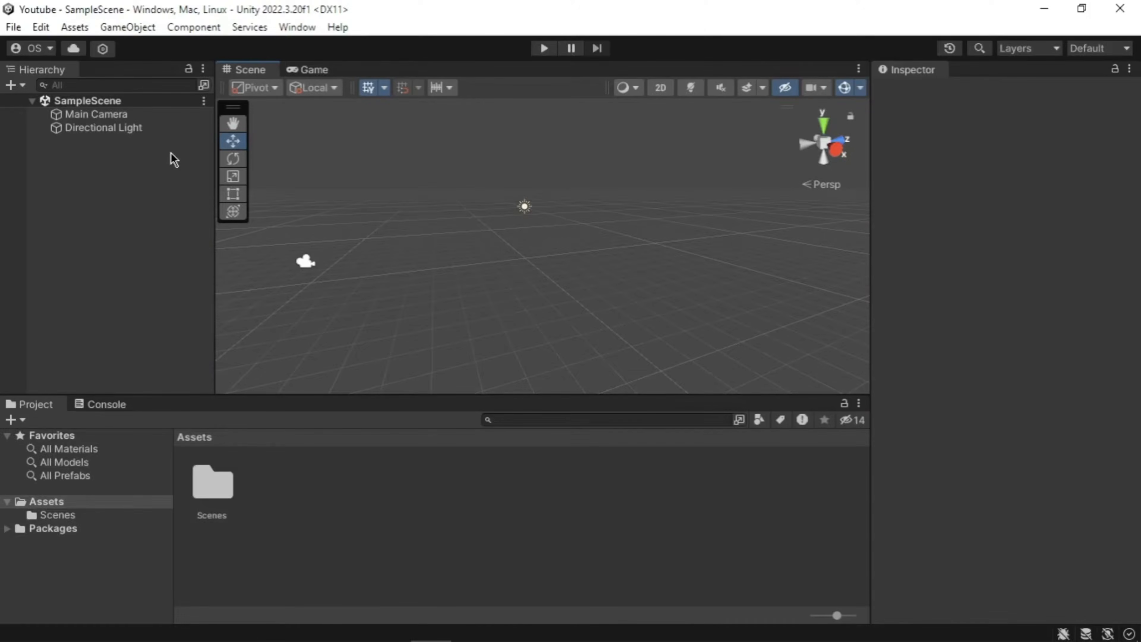
Step: Select Main Camera and review its Transform (0, 1, -10) and 60° perspective Camera settings
click(167, 115)
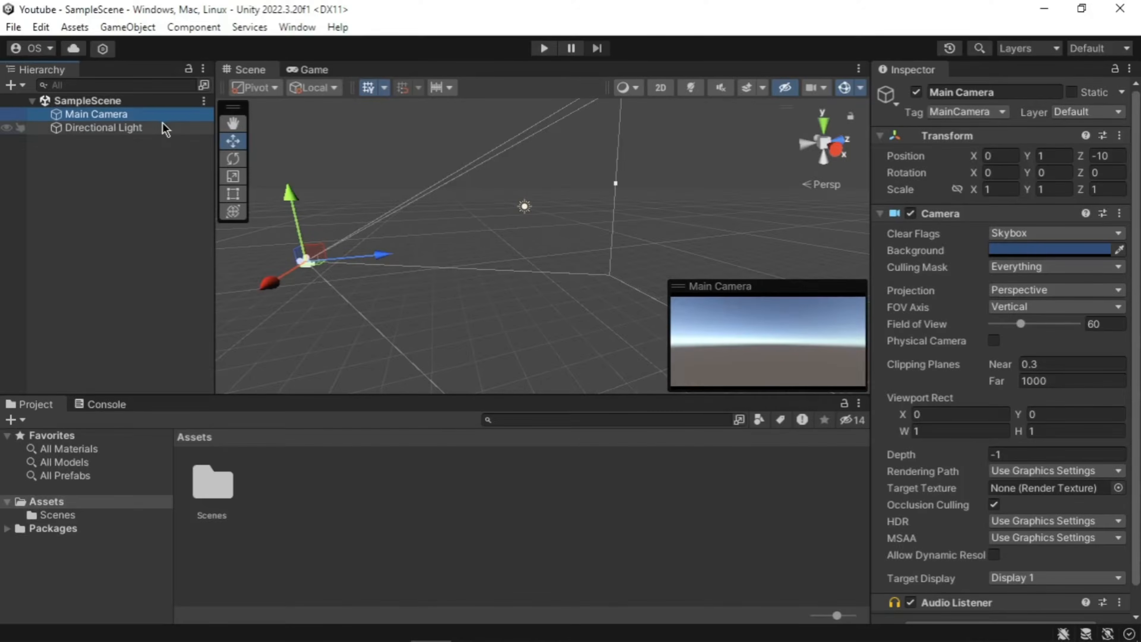
click(878, 140)
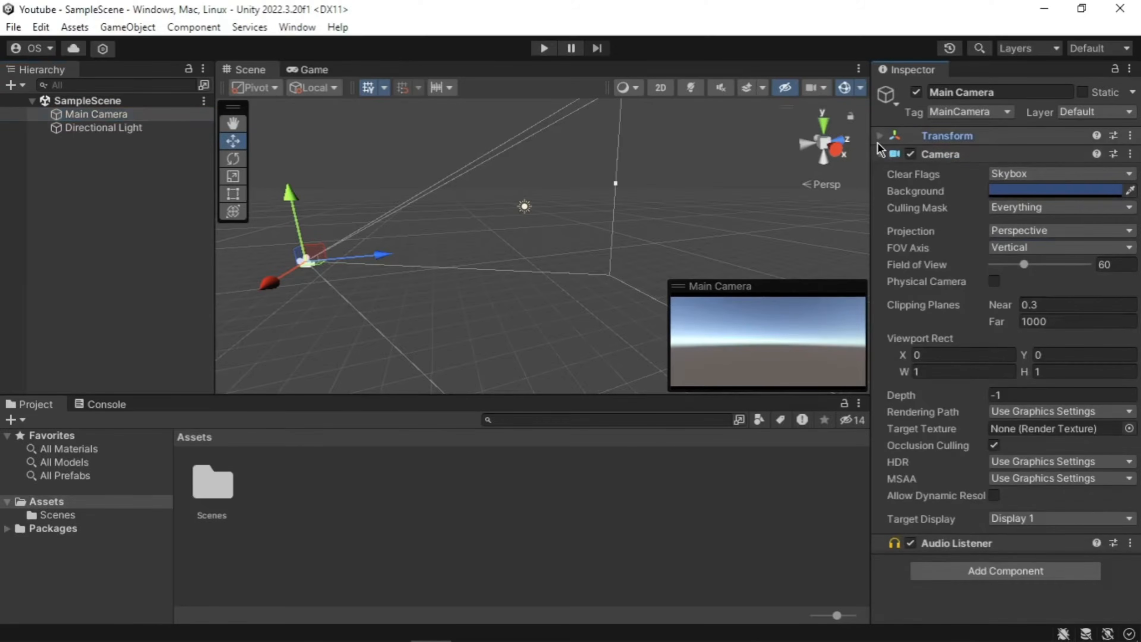
click(880, 150)
click(880, 151)
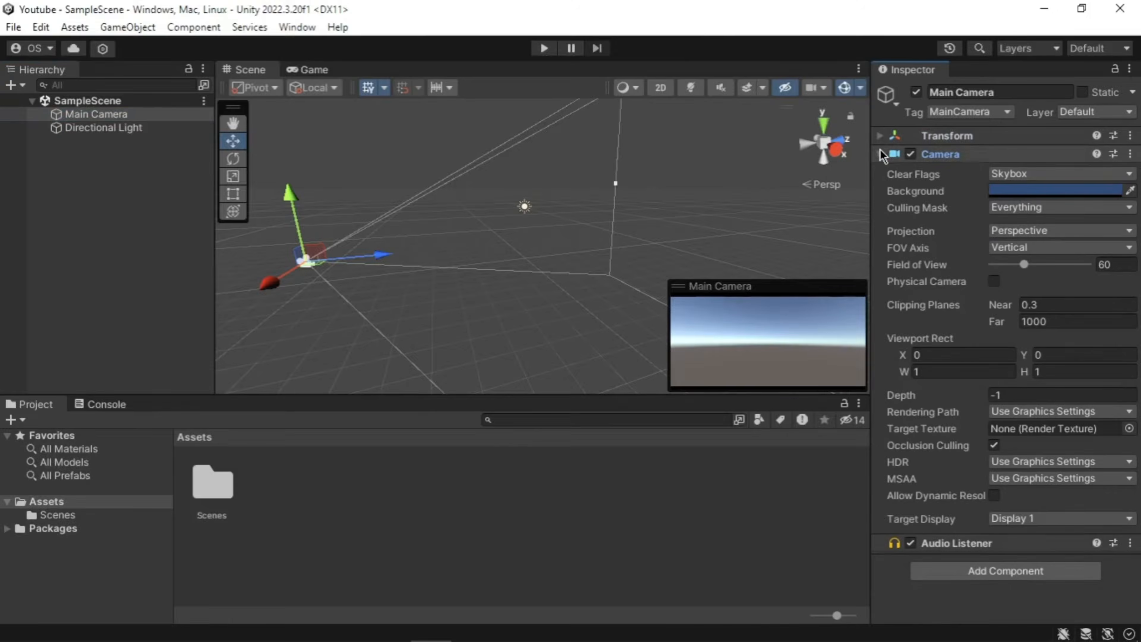
click(879, 138)
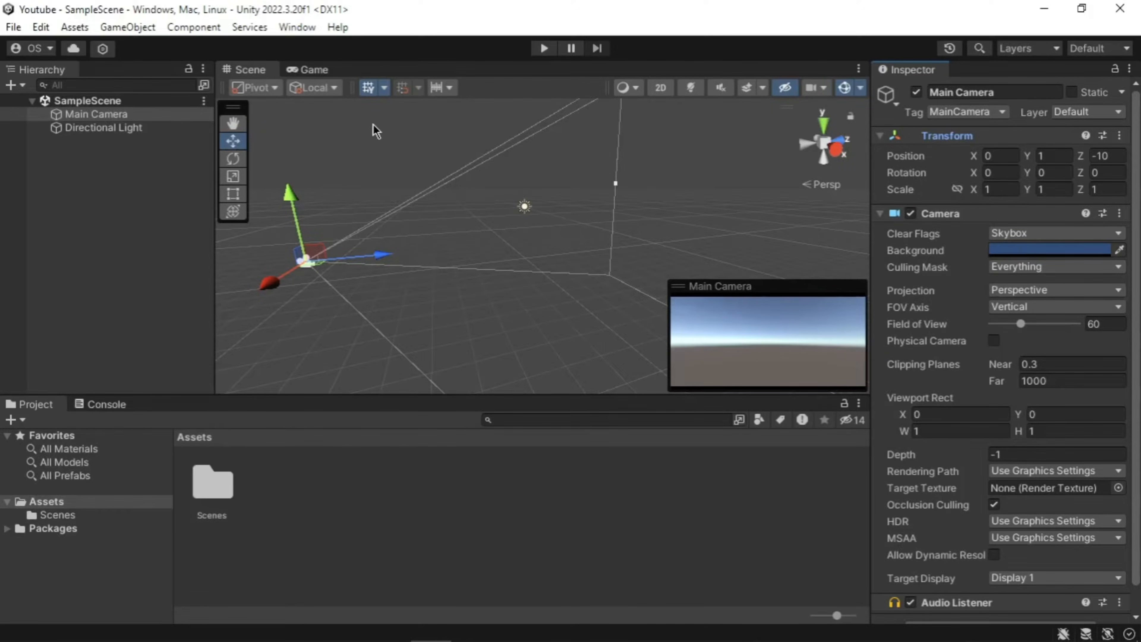
drag(265, 70, 358, 183)
drag(474, 73, 555, 78)
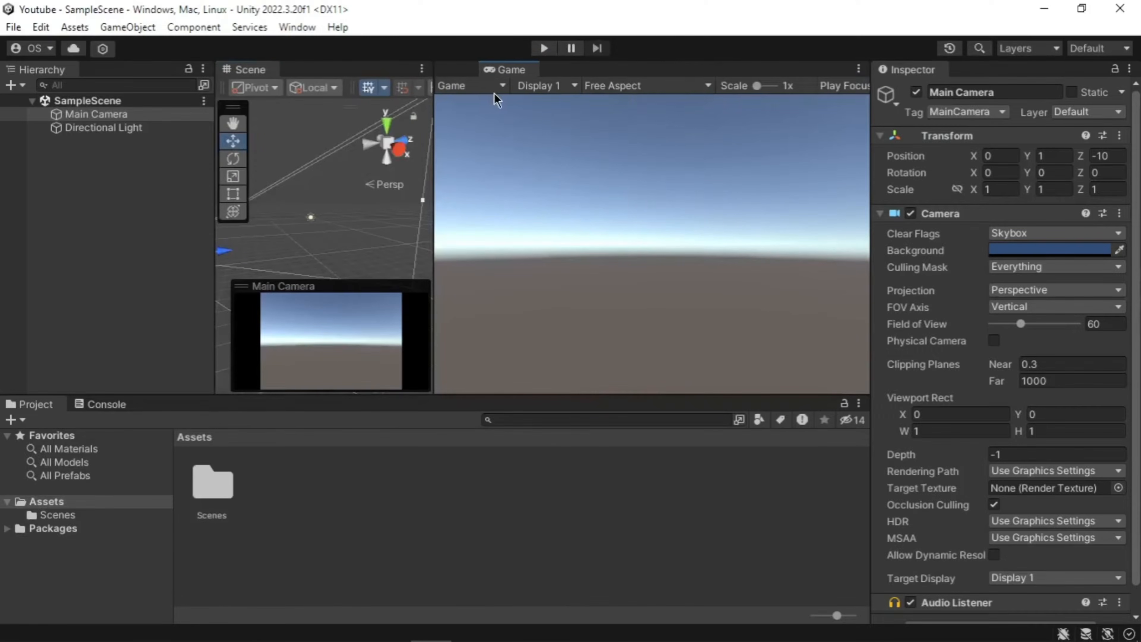
drag(732, 74, 425, 128)
drag(41, 237, 711, 69)
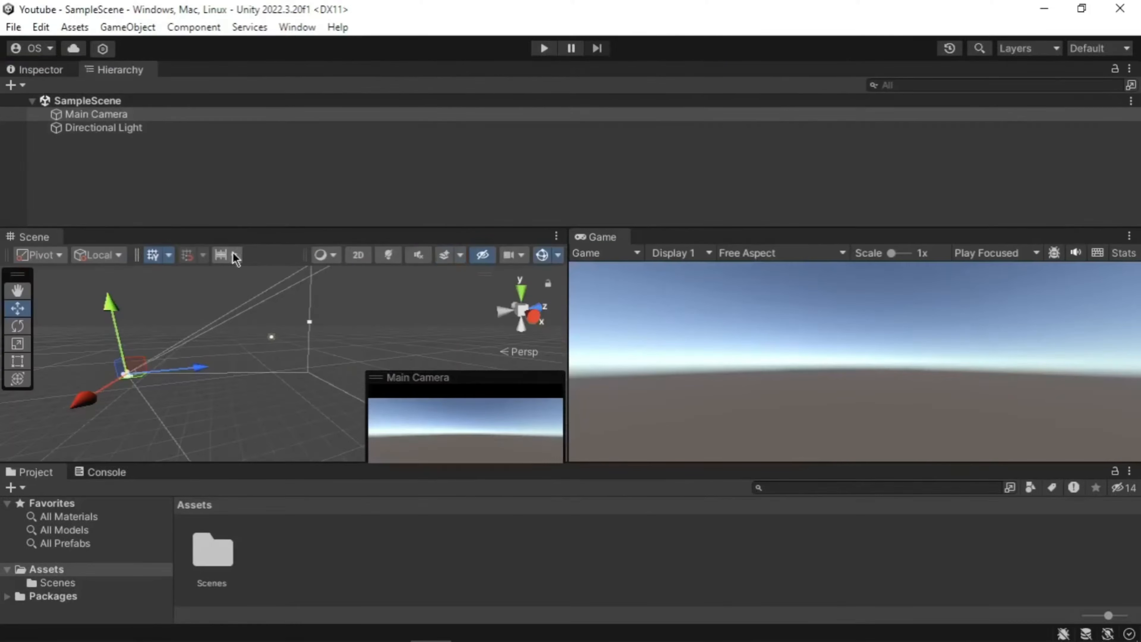
drag(119, 70, 807, 214)
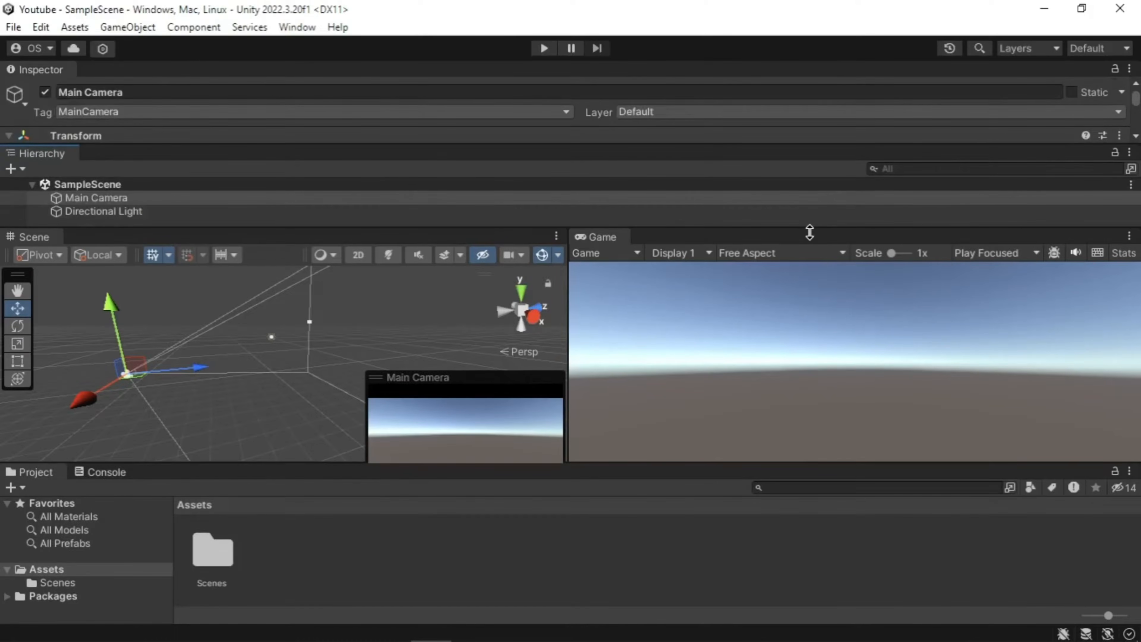
click(1113, 48)
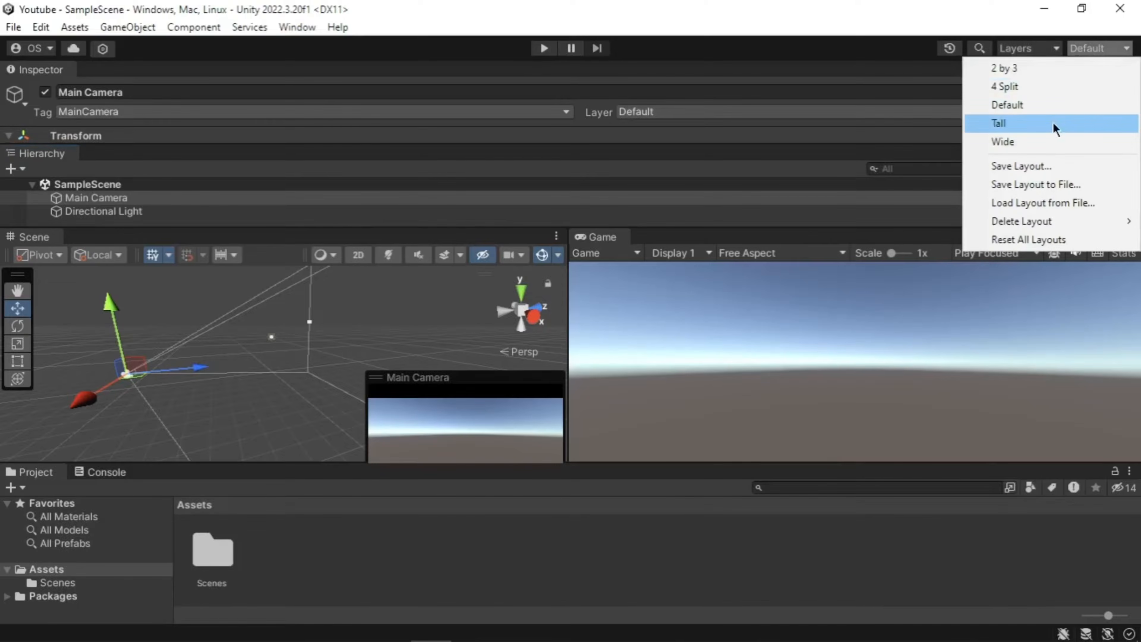
click(1052, 126)
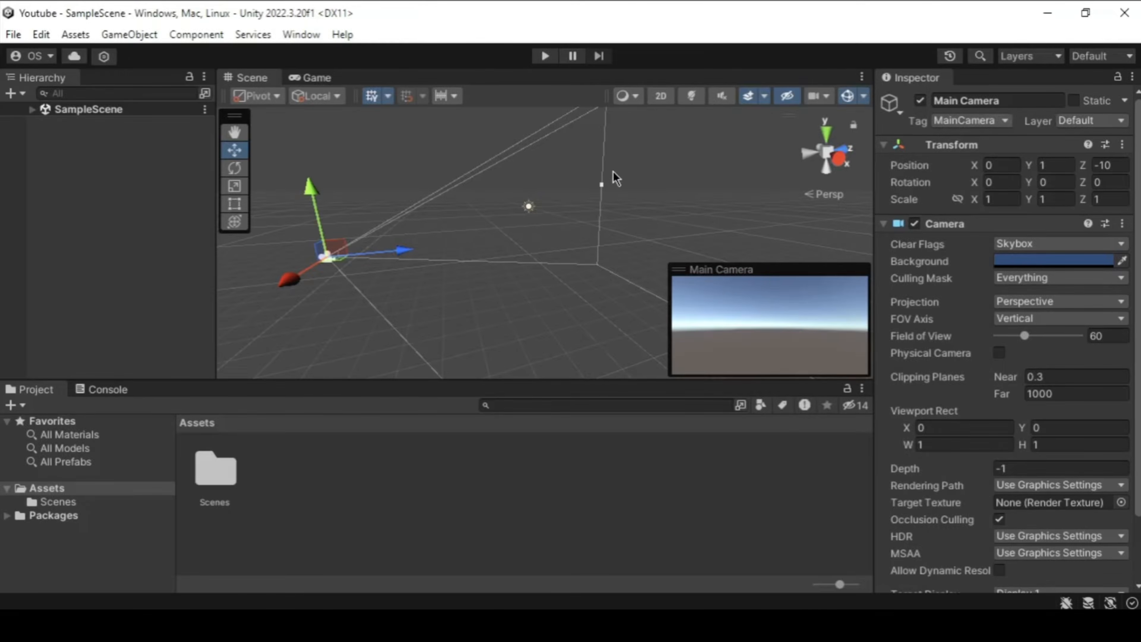
click(300, 34)
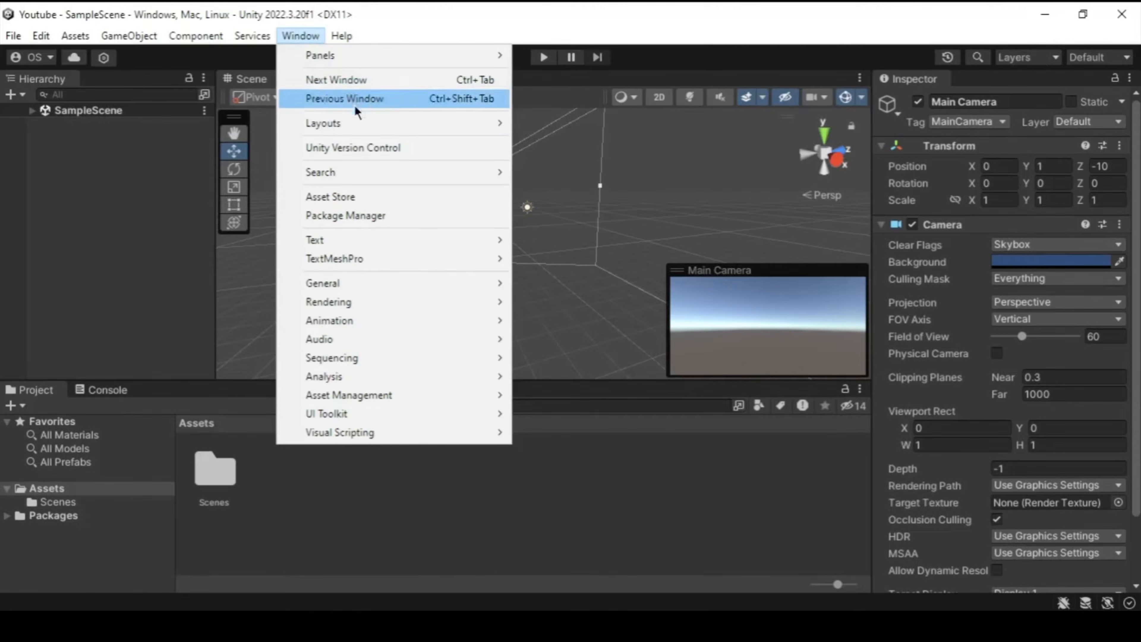
mouse_move(373, 126)
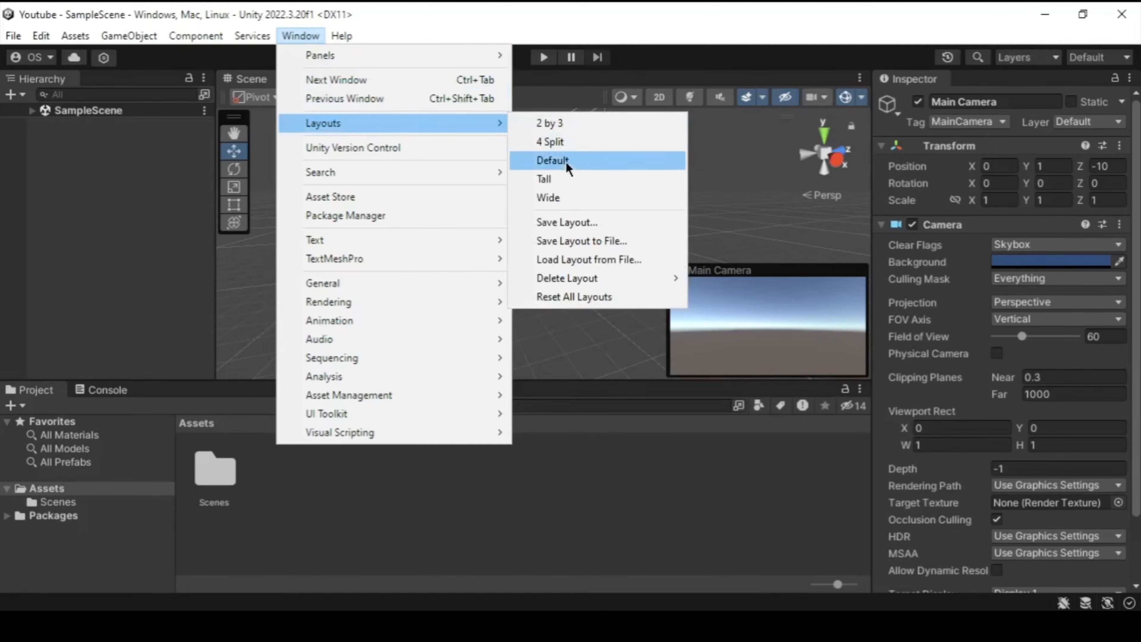
click(579, 167)
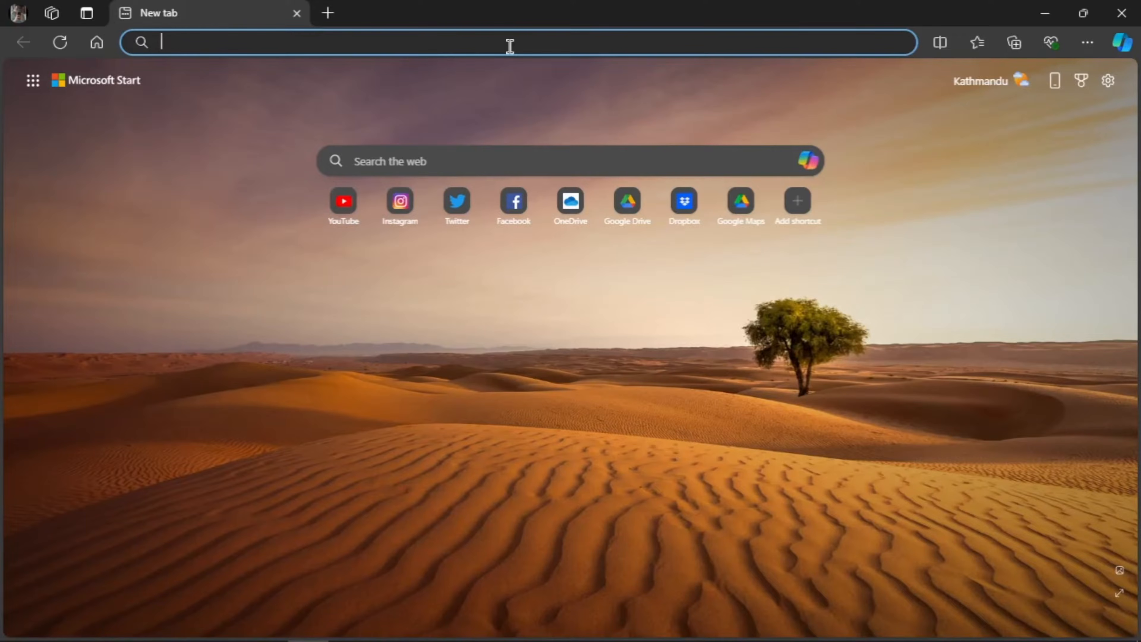
Step: Search the web for 'unity' and open the assetstore.unity.com site
text(unity)
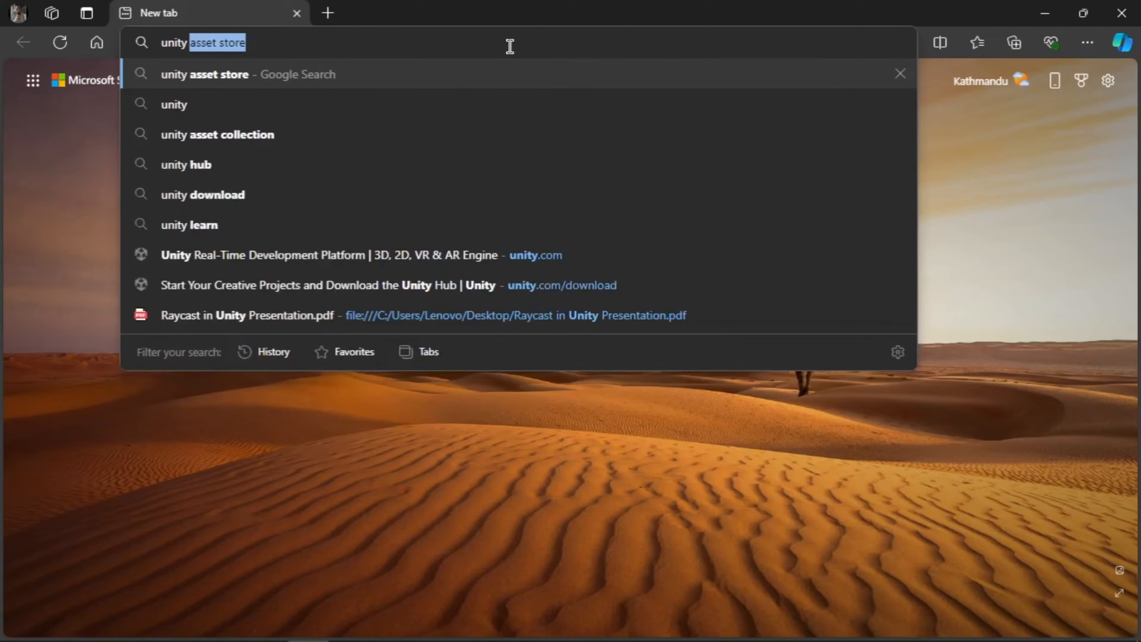
key(Return)
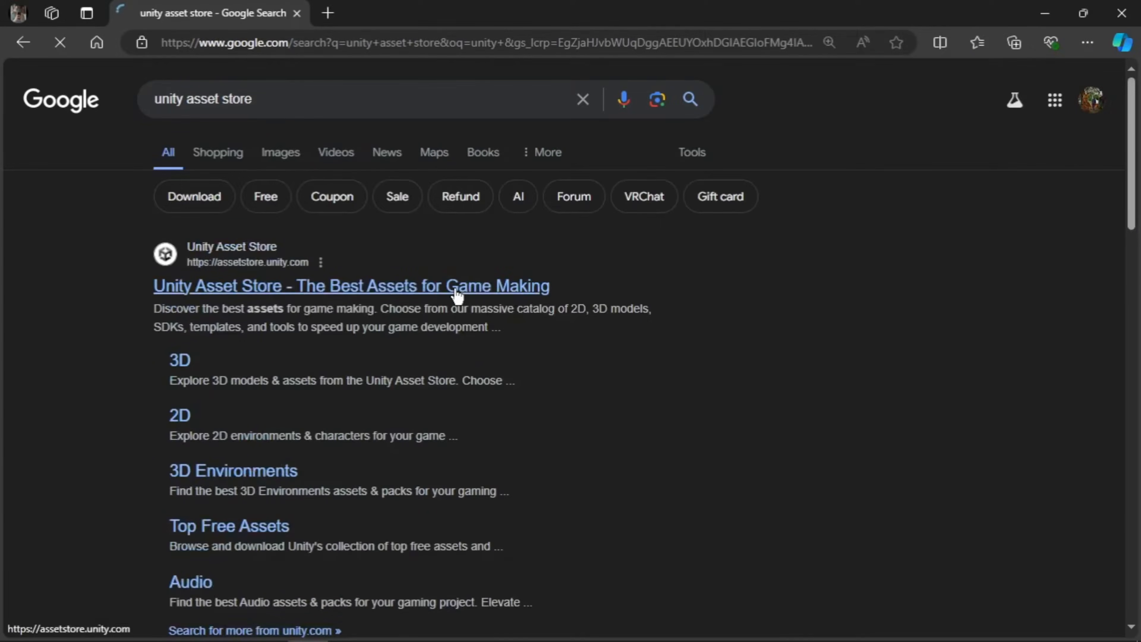
click(457, 287)
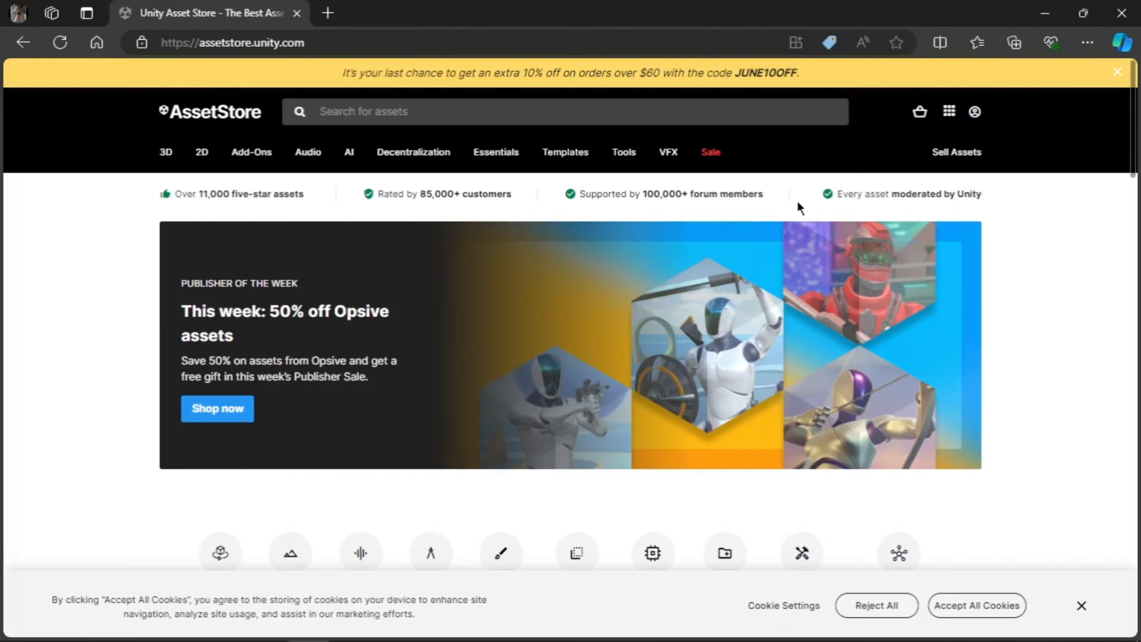
Step: Sign in and open the Starter Pack - Synty POLYGON asset page
click(974, 111)
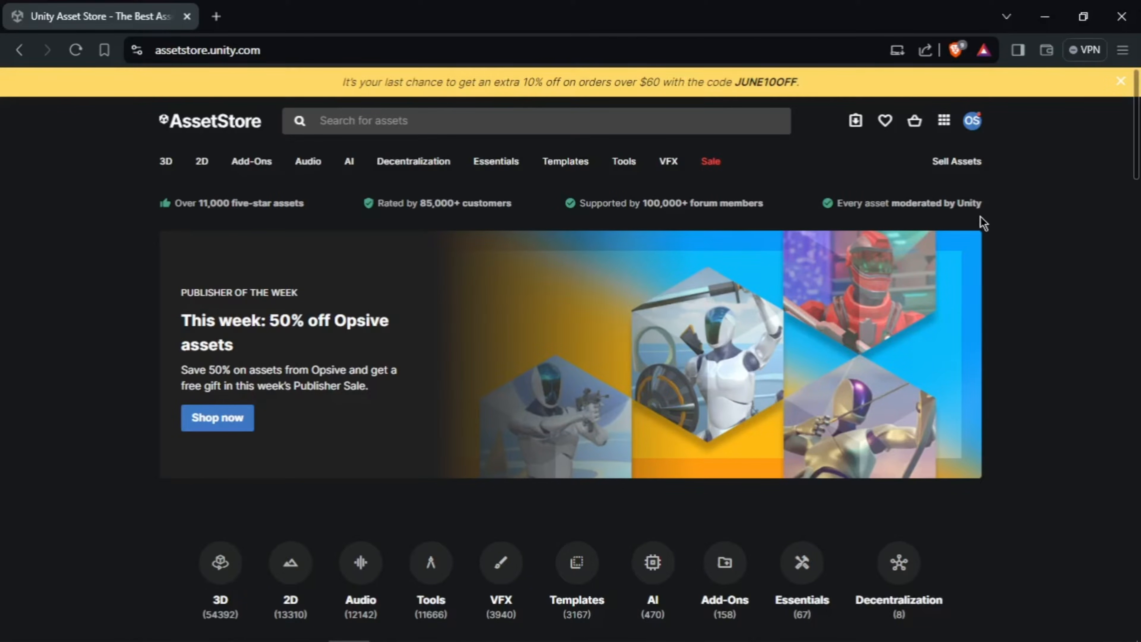
click(538, 117)
key(Down)
key(Return)
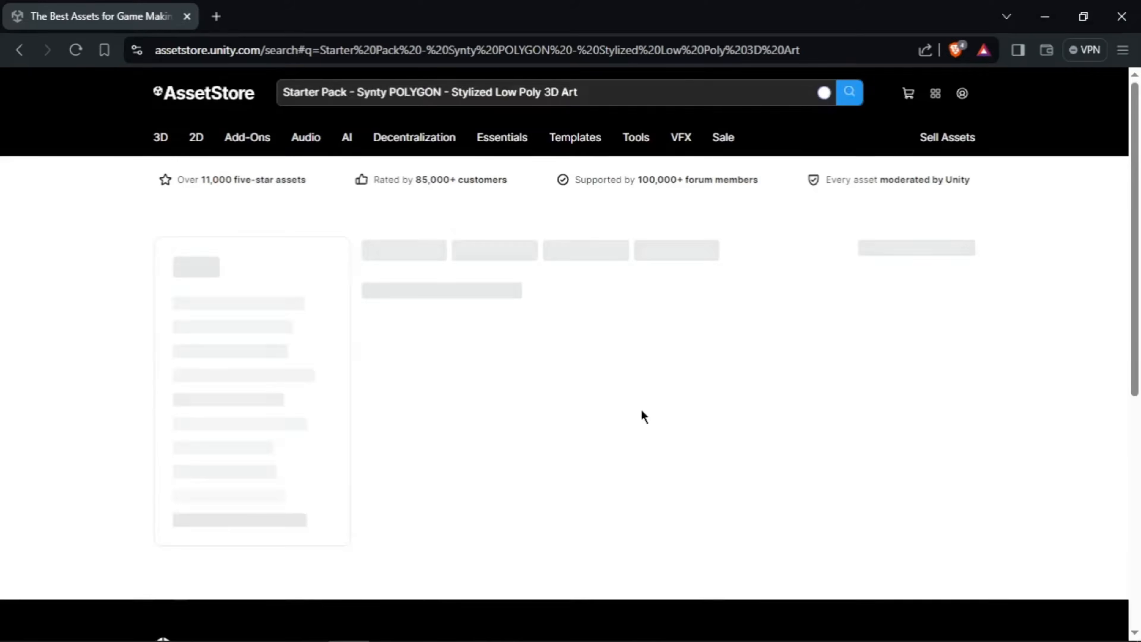
scroll(629, 409, down, 1)
click(512, 414)
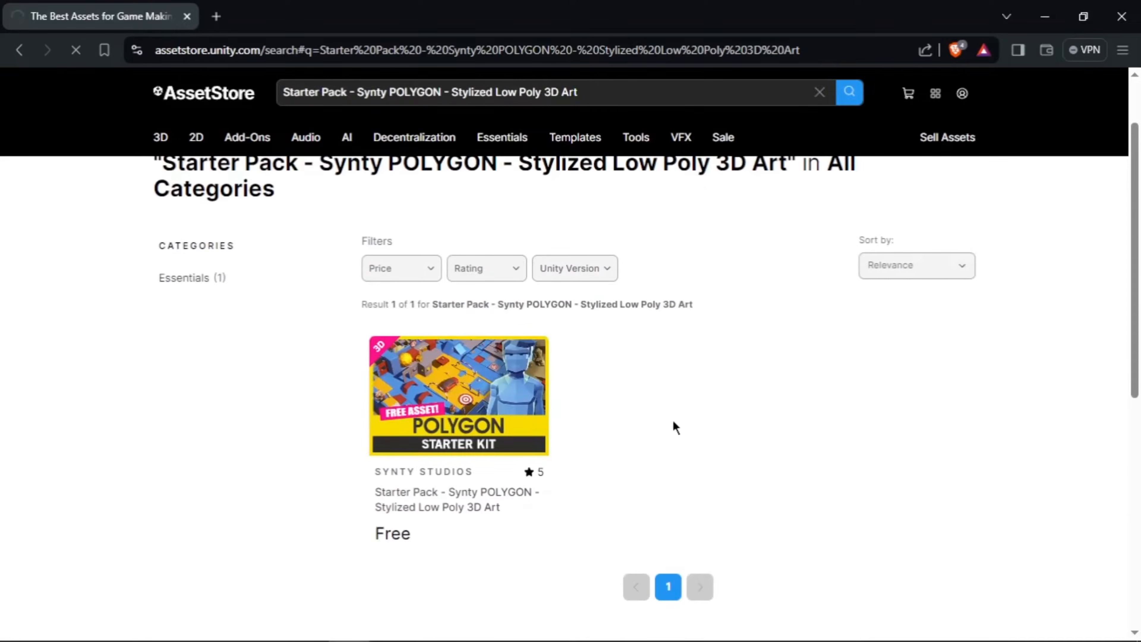
scroll(675, 427, down, 3)
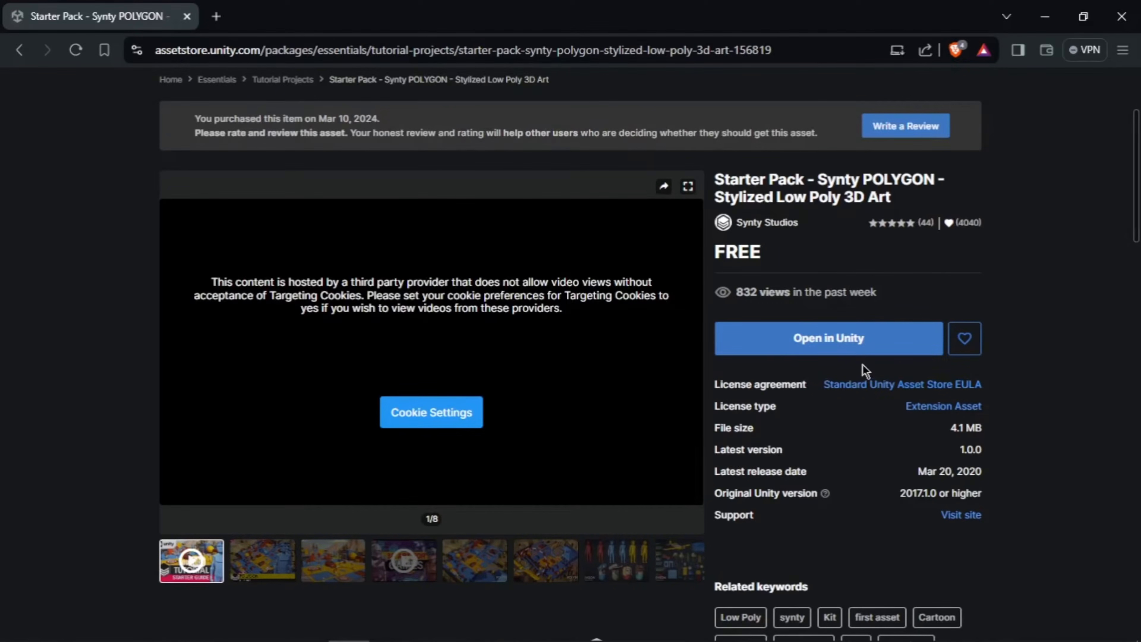
scroll(805, 350, up, 3)
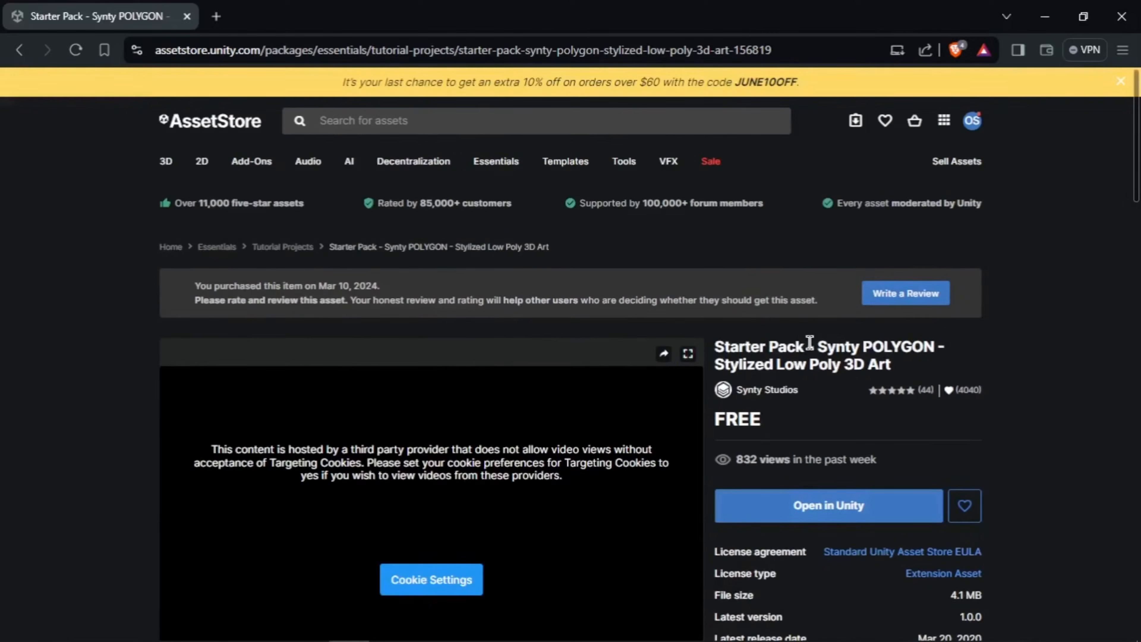
Step: Search for 'Simple Town Lite - Cartoon Assets' and open its asset page
click(573, 118)
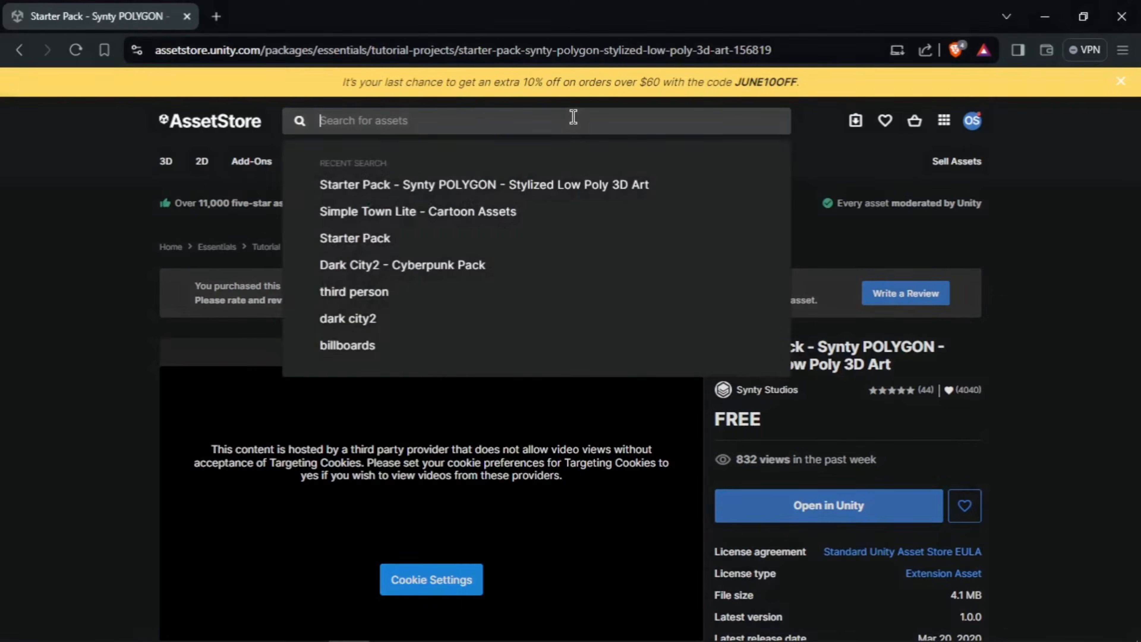
text(Simple Town Lite - Cartoon Assets)
key(Return)
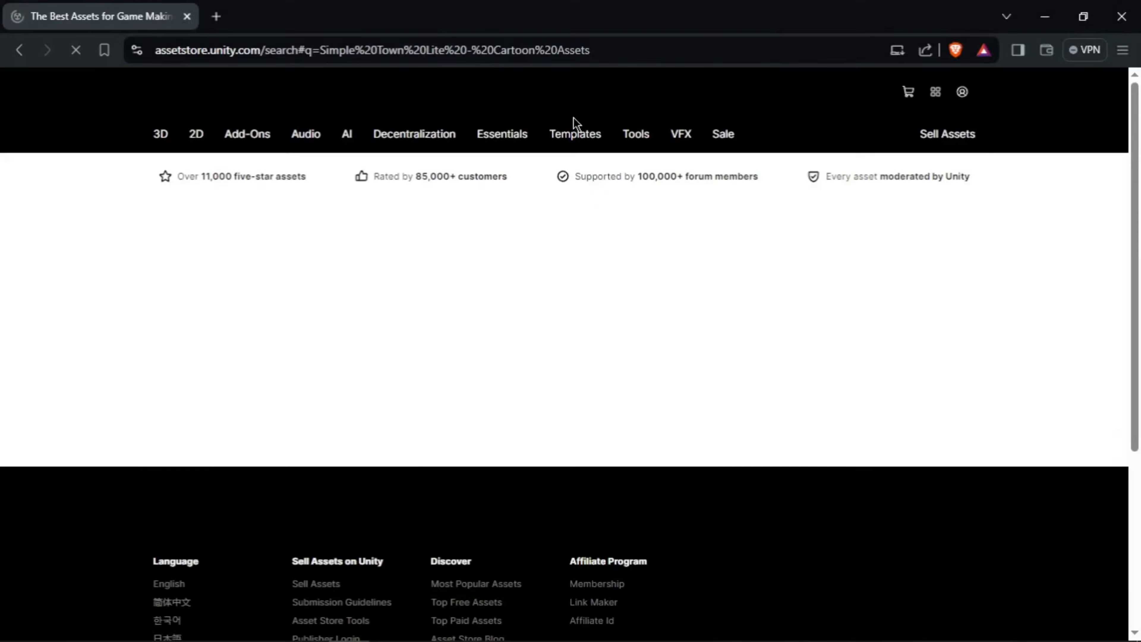
click(507, 405)
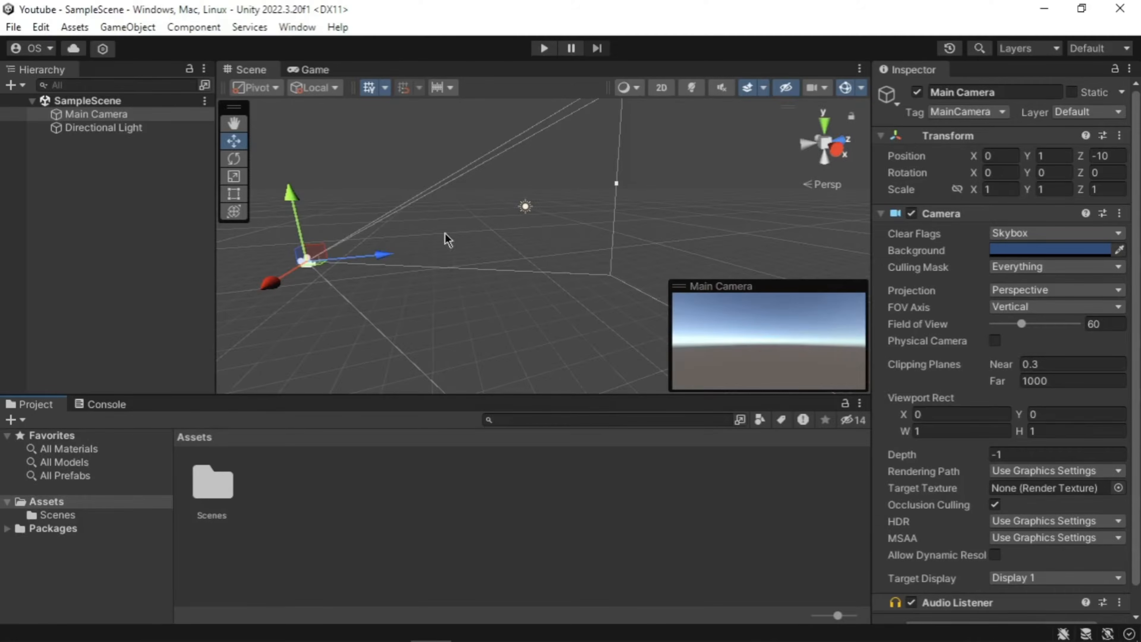
Step: Open Package Manager on My Assets and select Starter Pack - Synty POLYGON (4.07 MB, 149 files)
click(297, 28)
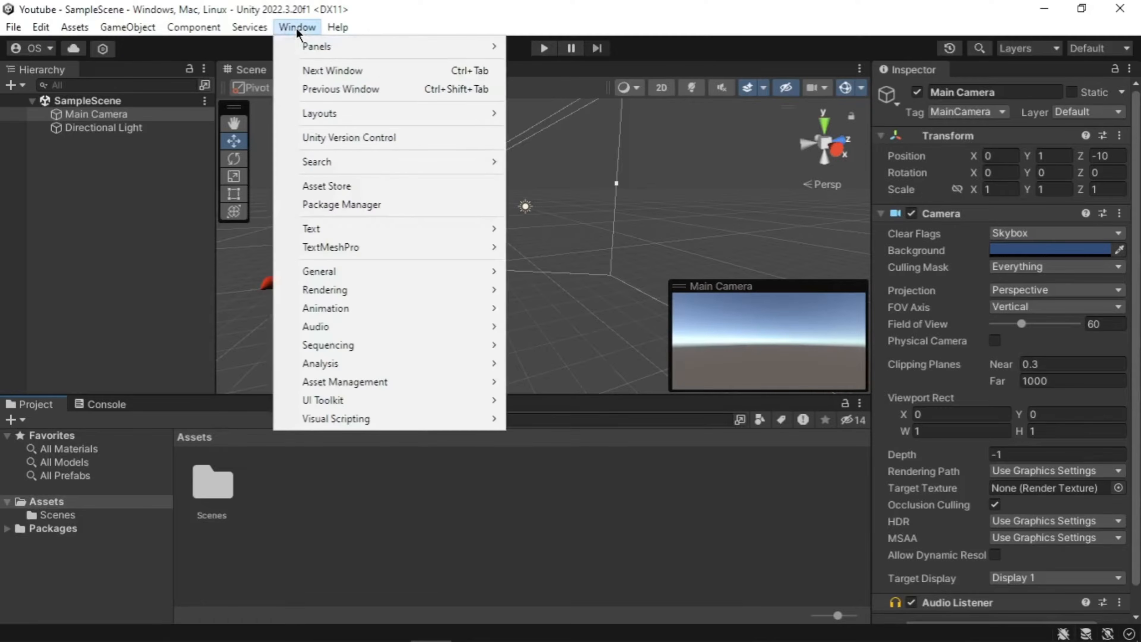
click(359, 207)
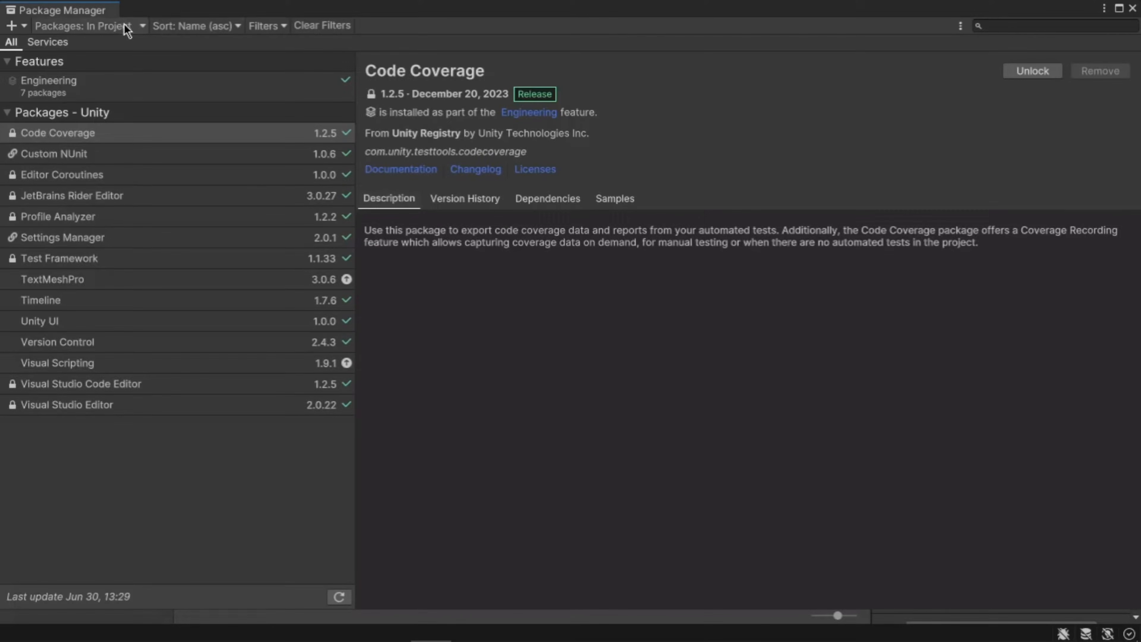
click(125, 24)
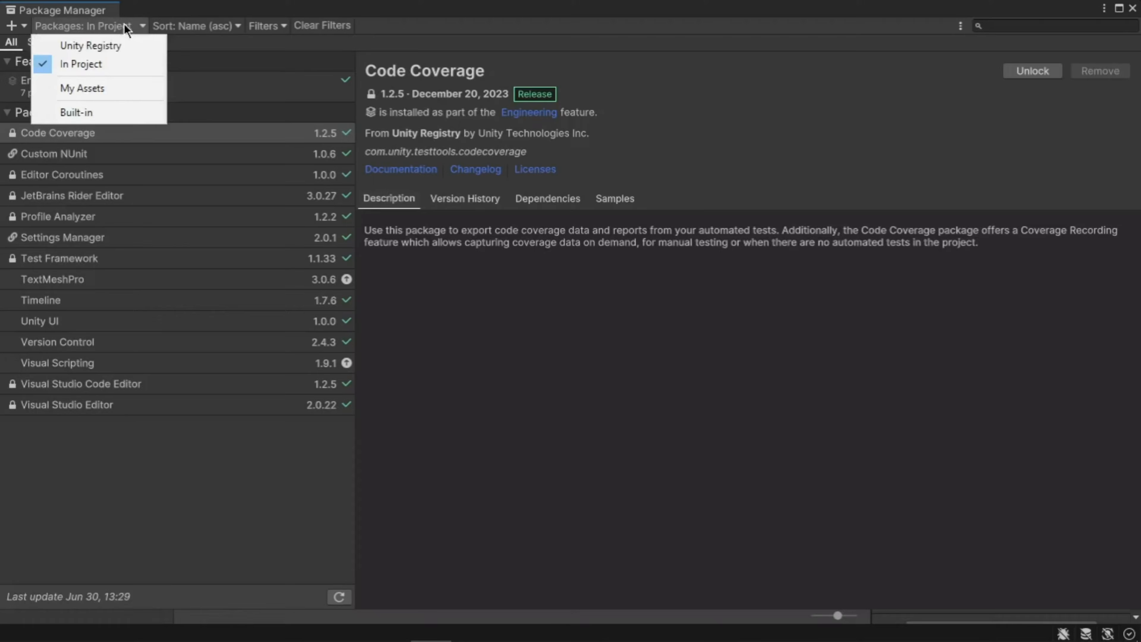
click(114, 91)
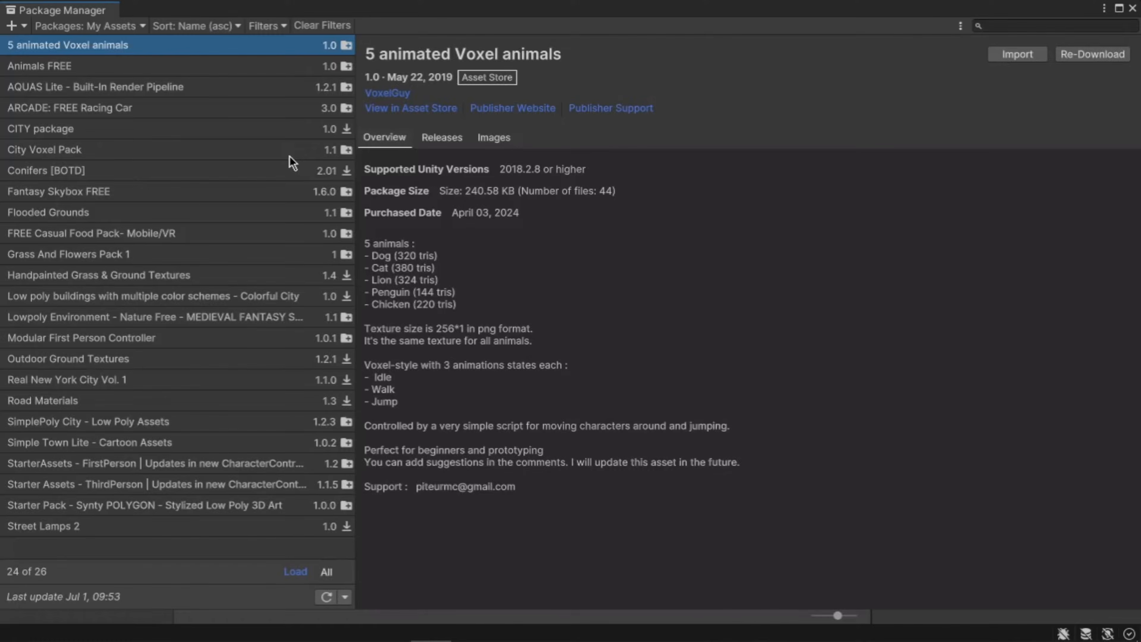
key(Down)
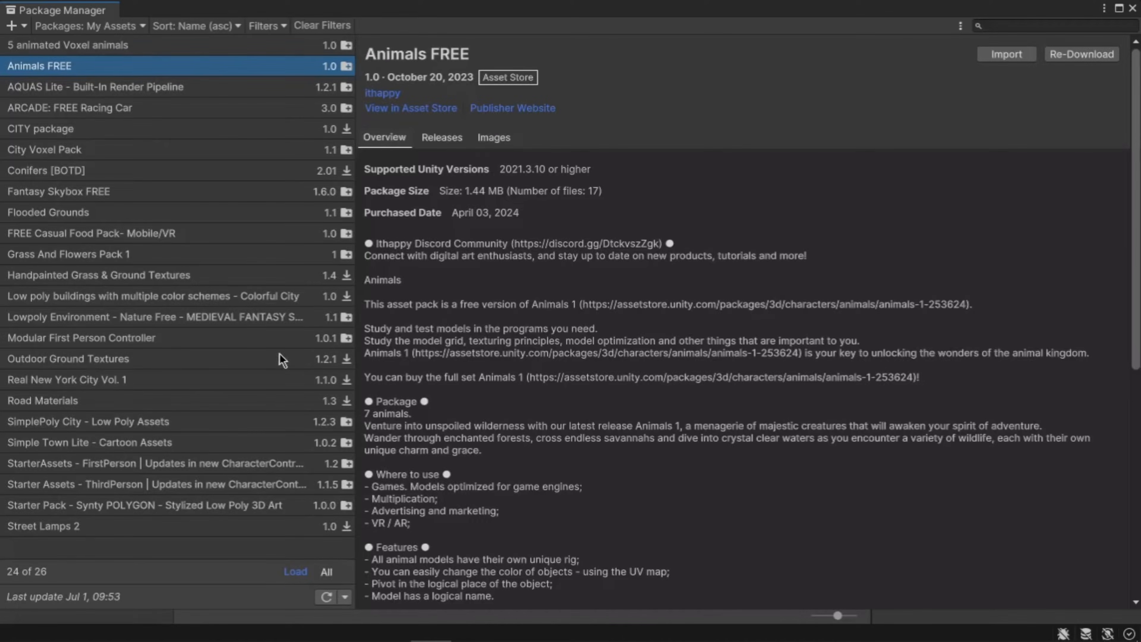
click(246, 512)
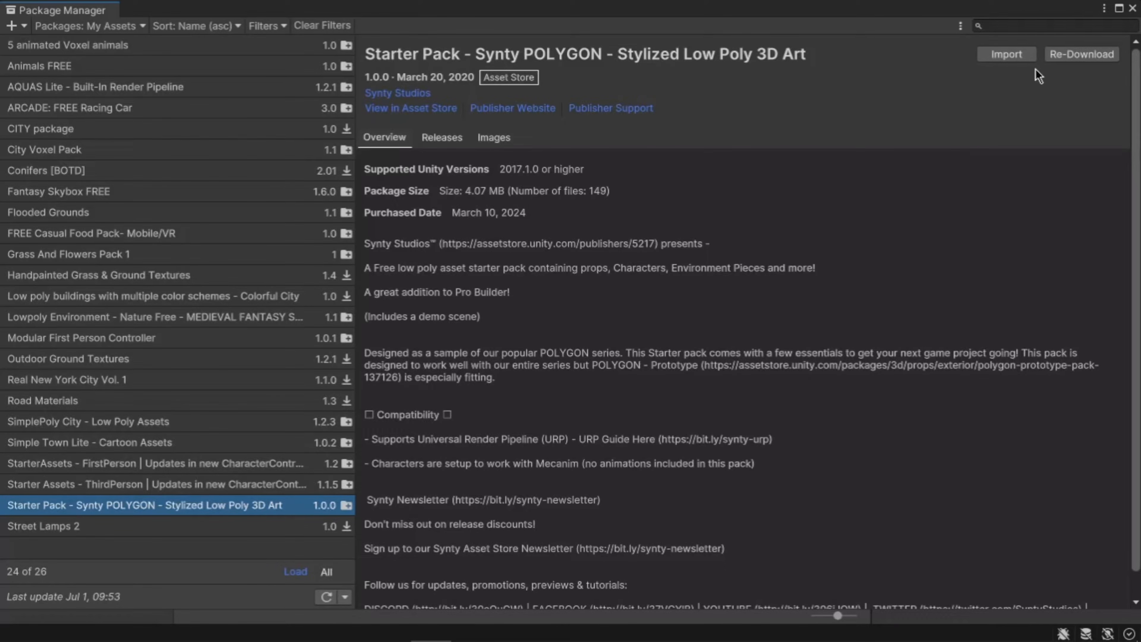
Step: Import the Synty POLYGON Starter Pack with all items checked
click(1029, 55)
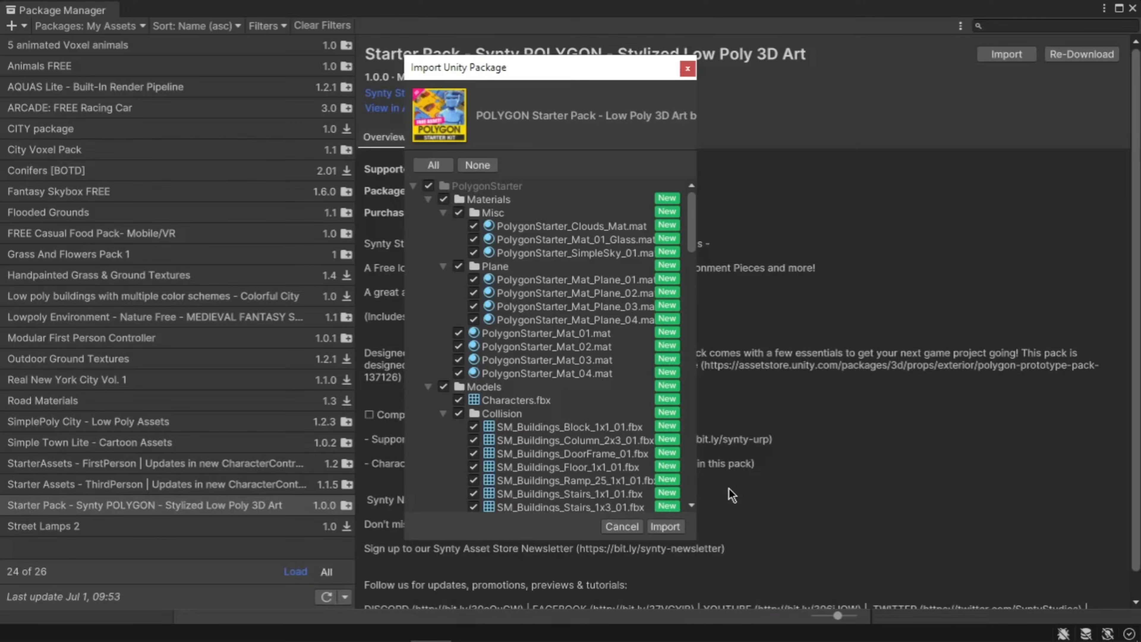
click(667, 527)
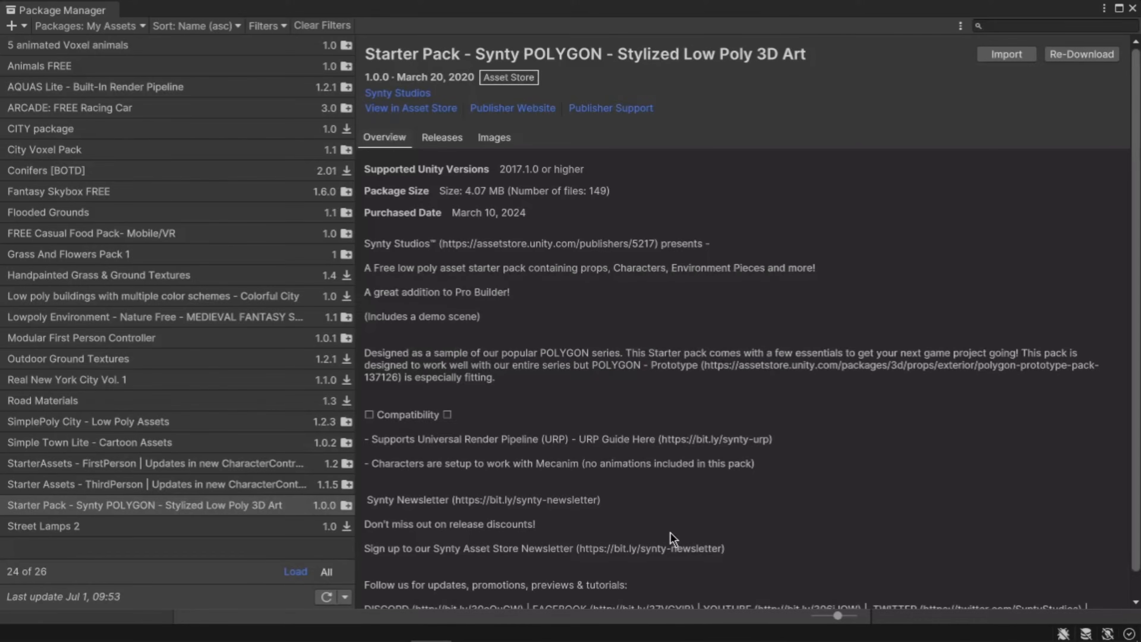
Step: Import Simple Town Lite - Cartoon Assets and view the PolygonStarter, Scenes and SimpleTownLite folders
click(190, 450)
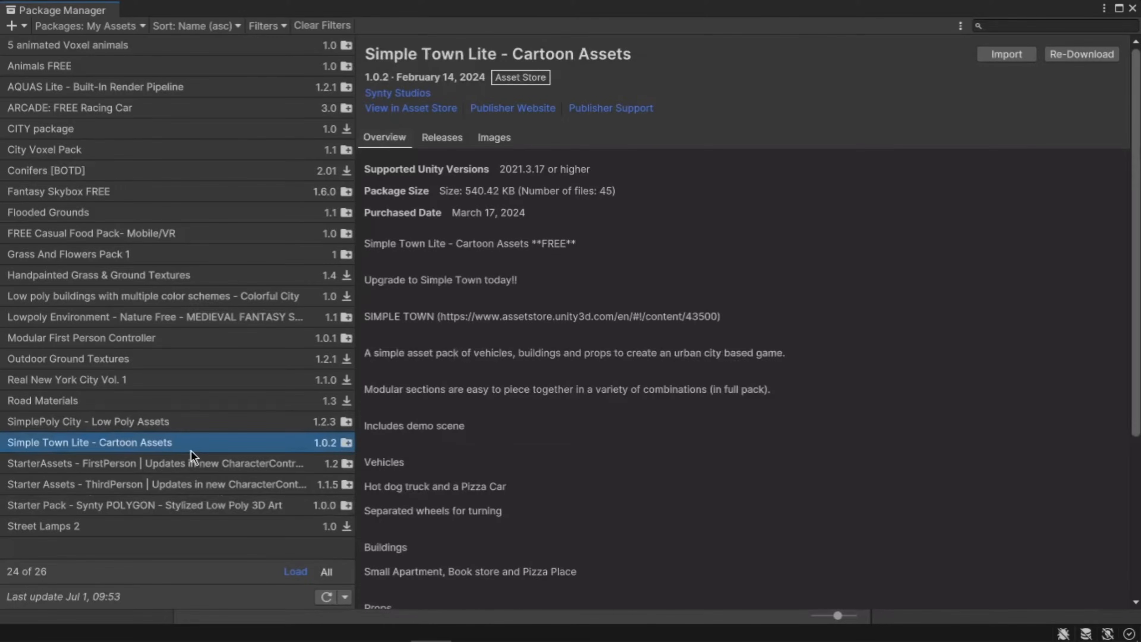
click(1019, 56)
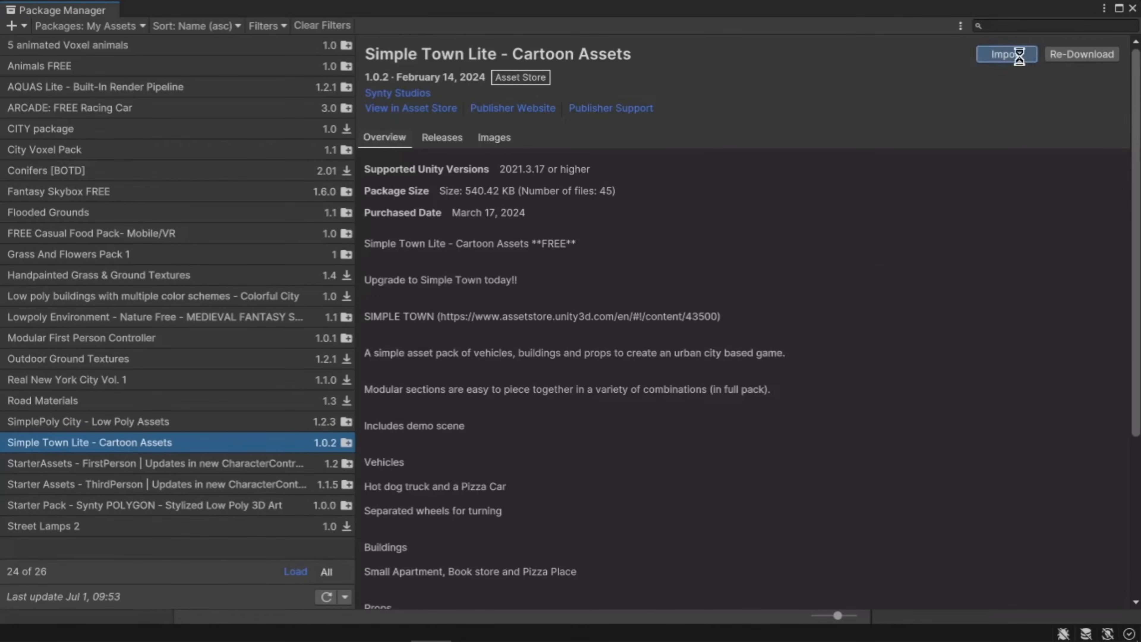
click(670, 533)
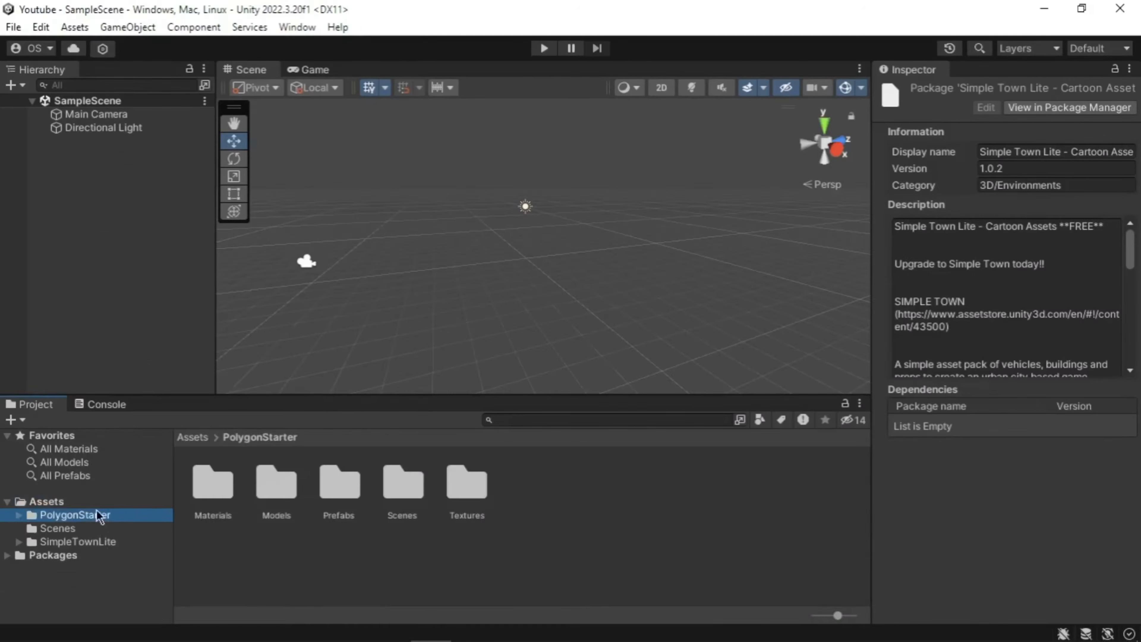
click(102, 500)
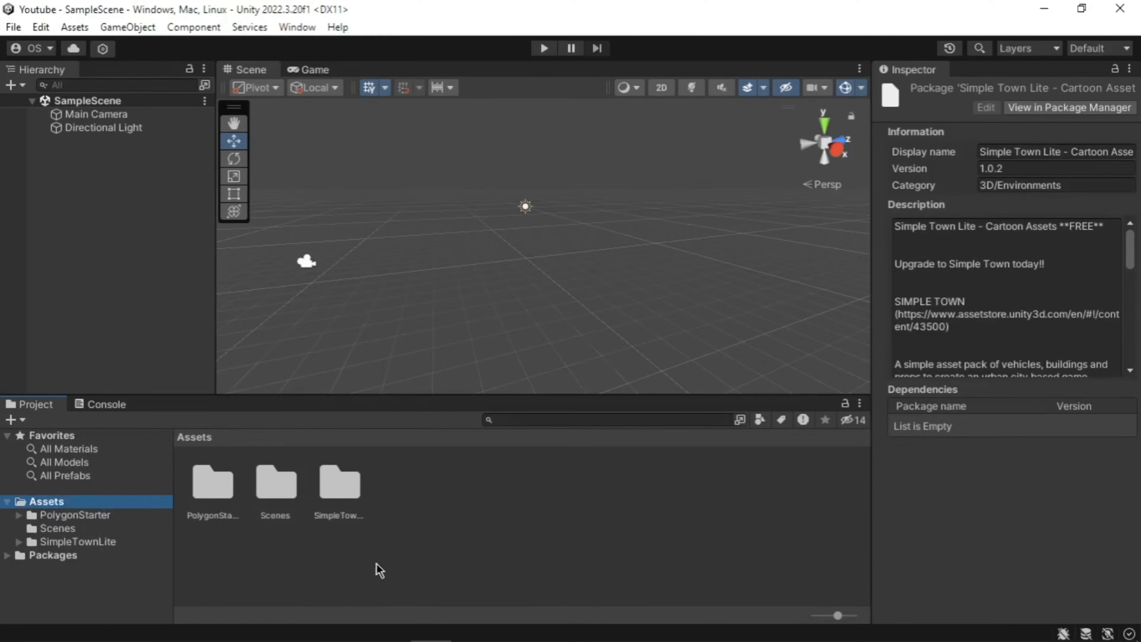
Step: After browsing the imported folders, add a 3D Cube to SampleScene and rename it 'Ground'
click(110, 516)
click(112, 544)
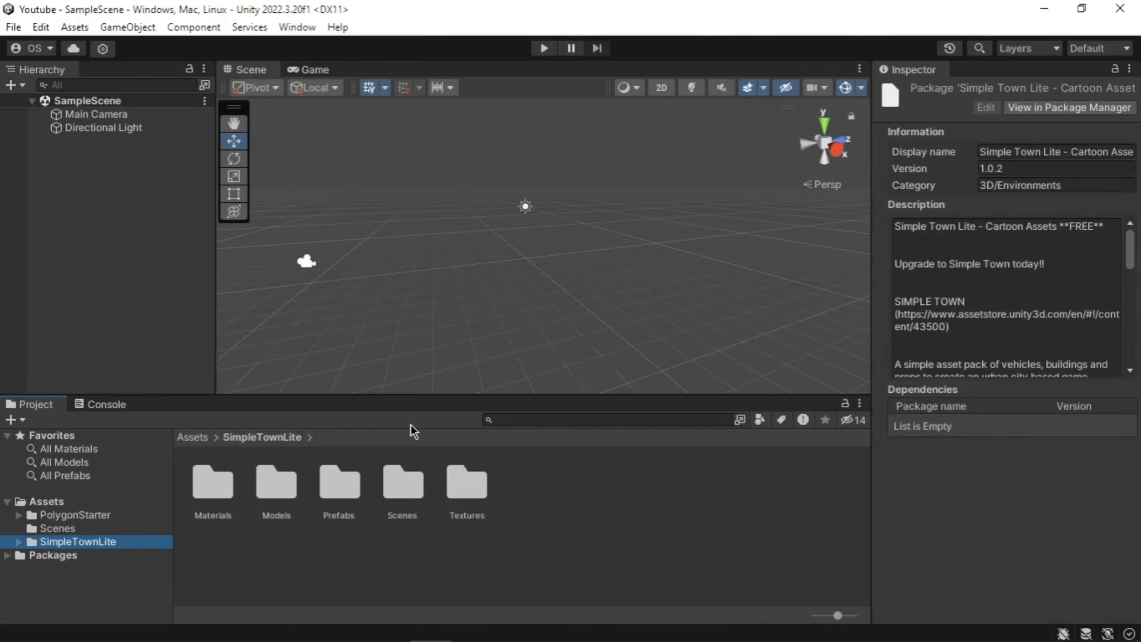
click(18, 89)
mouse_move(71, 145)
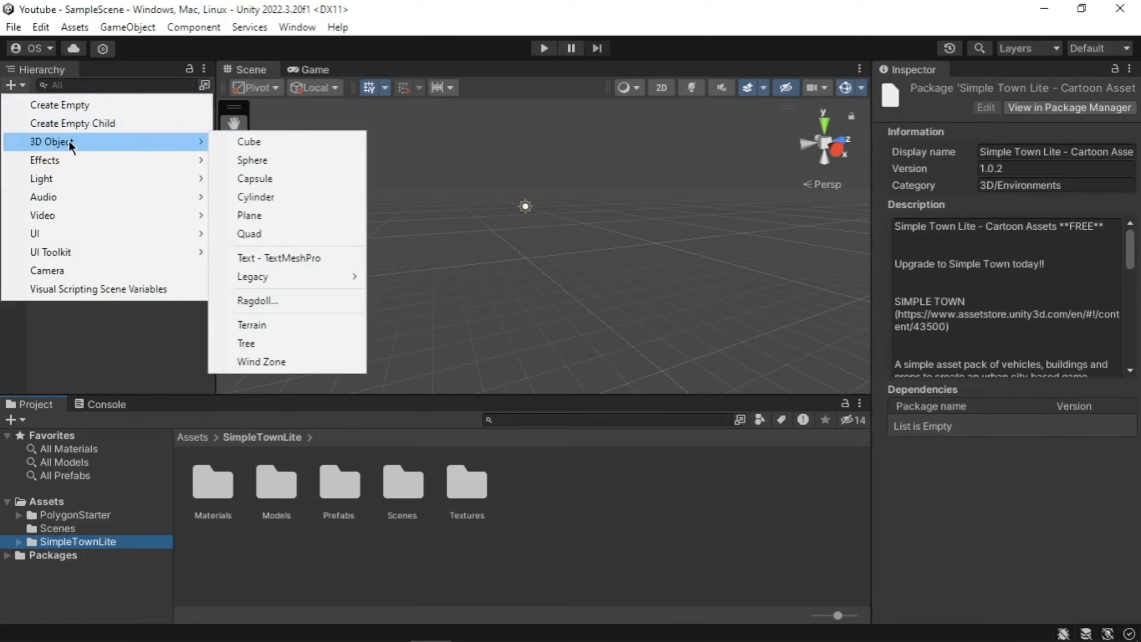
click(249, 143)
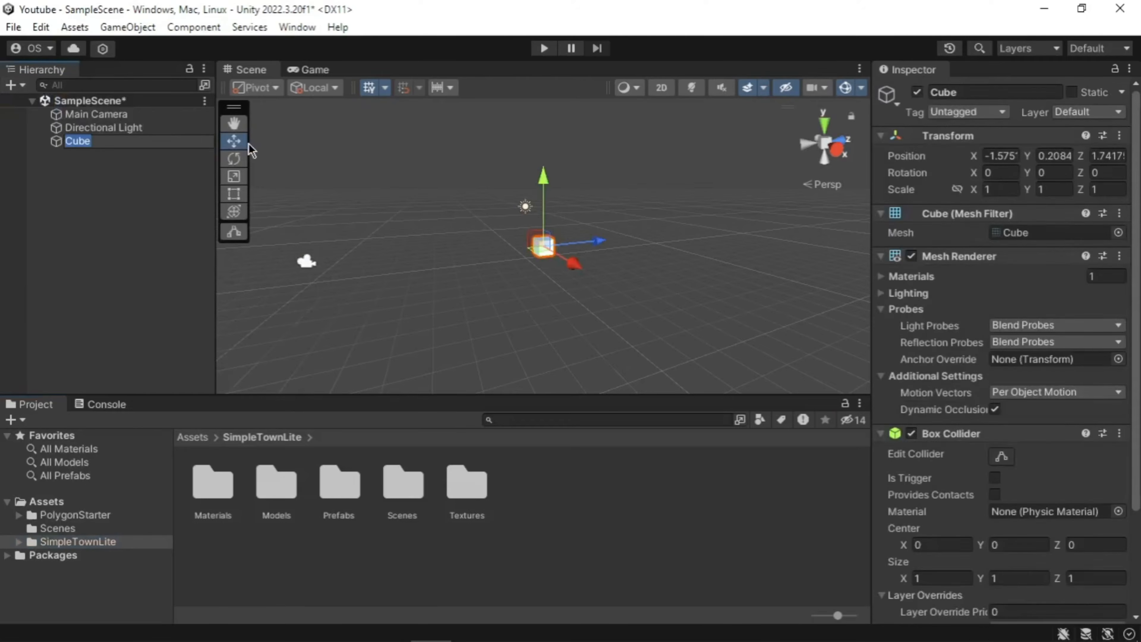
scroll(596, 285, up, 5)
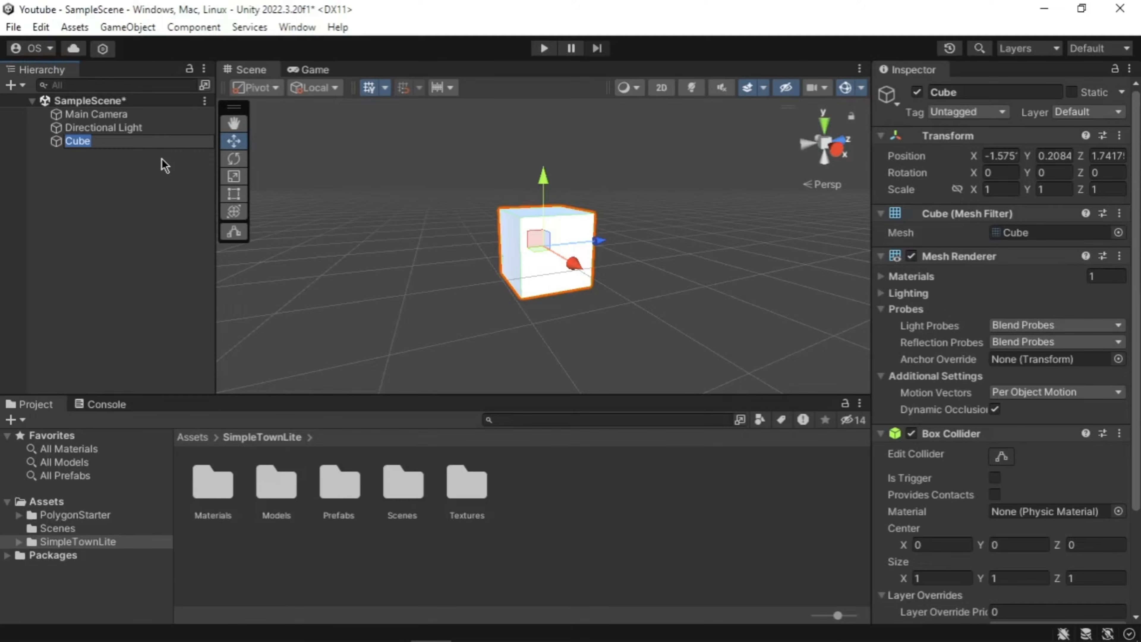
text(Ground)
click(154, 129)
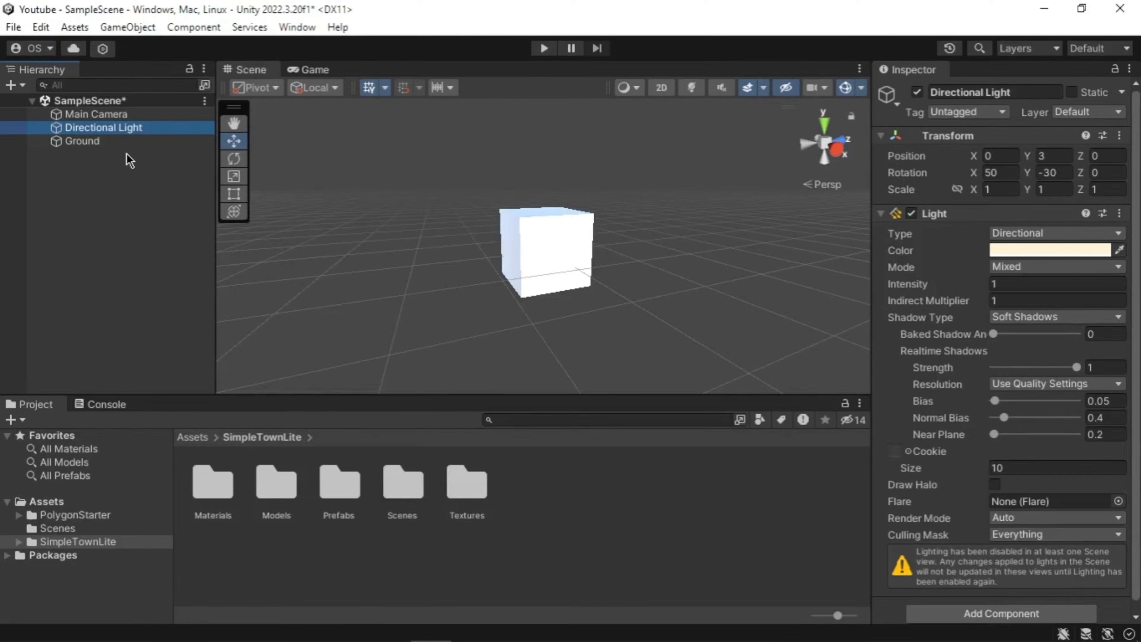
click(117, 144)
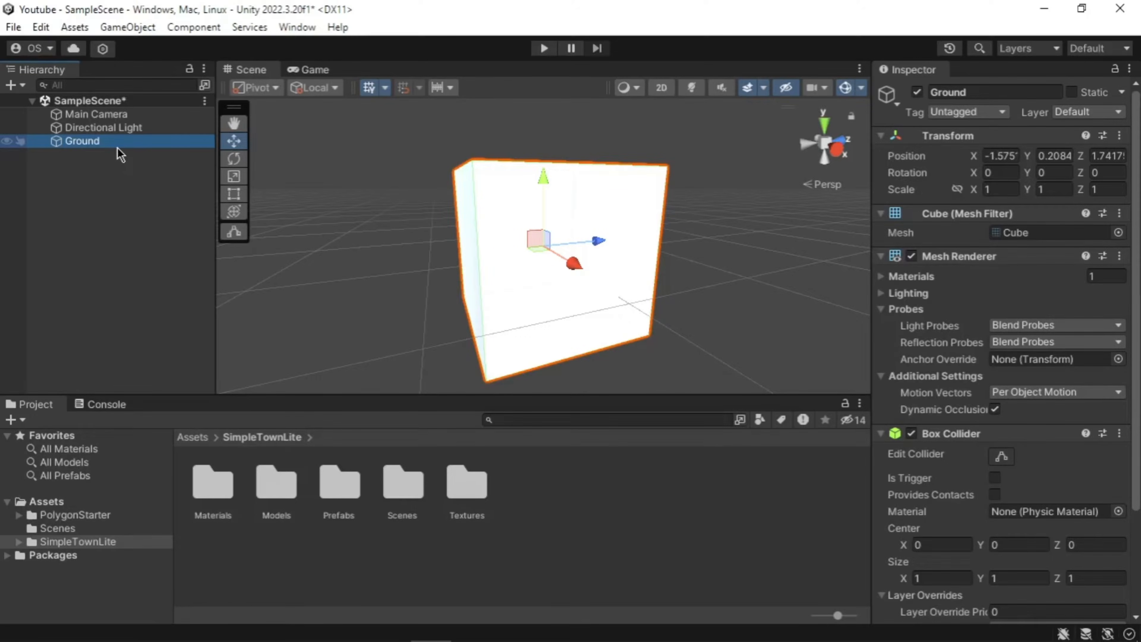
right_click(117, 147)
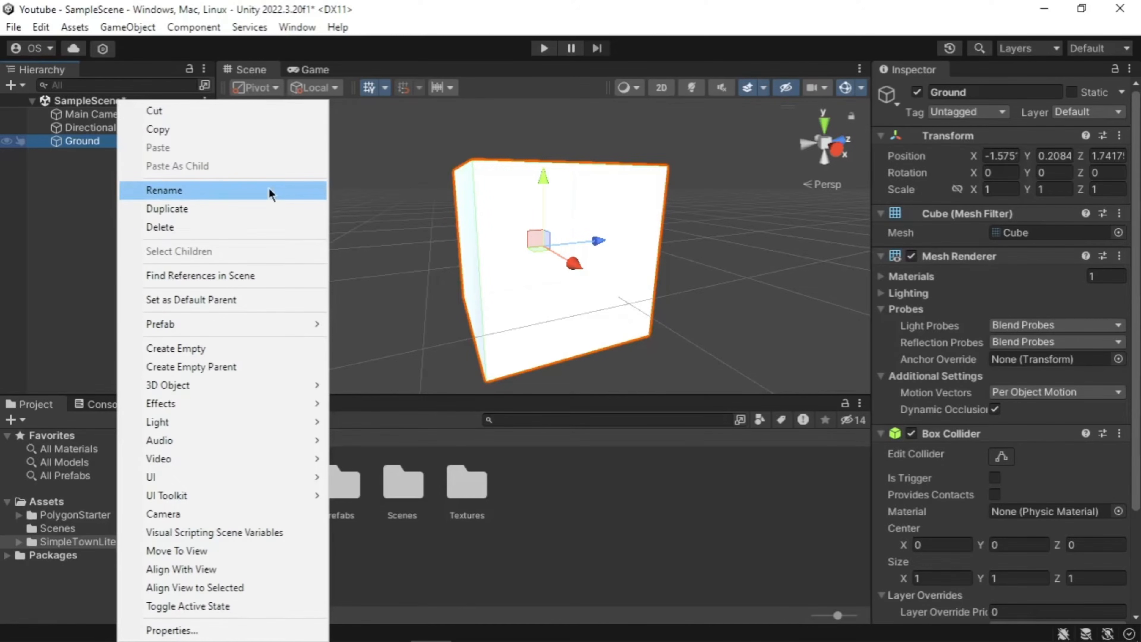
click(395, 232)
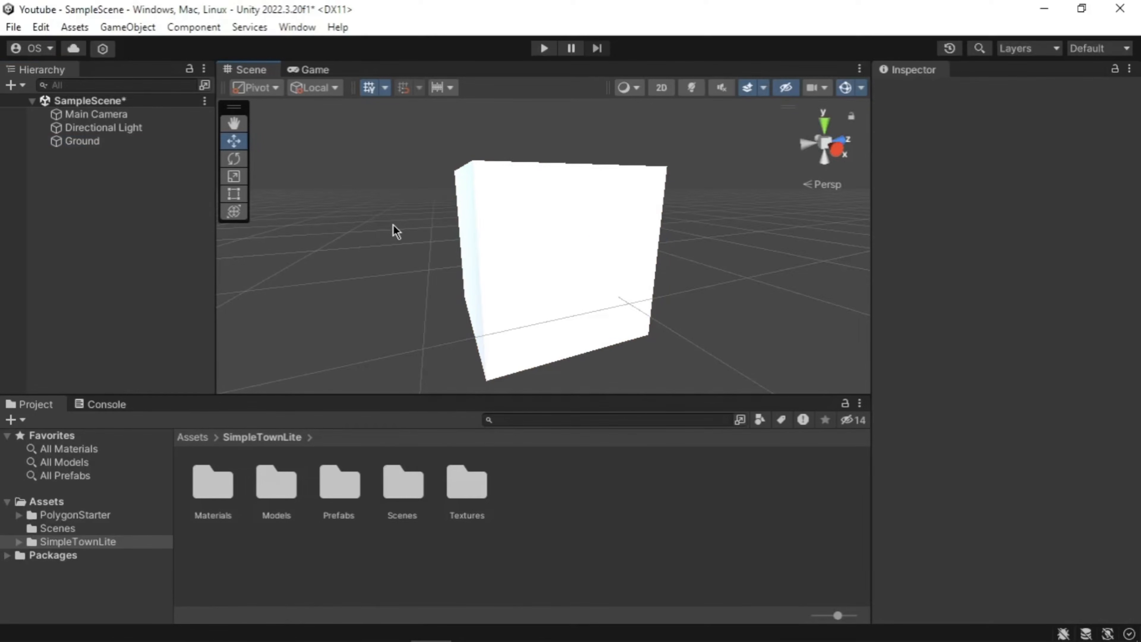
click(107, 146)
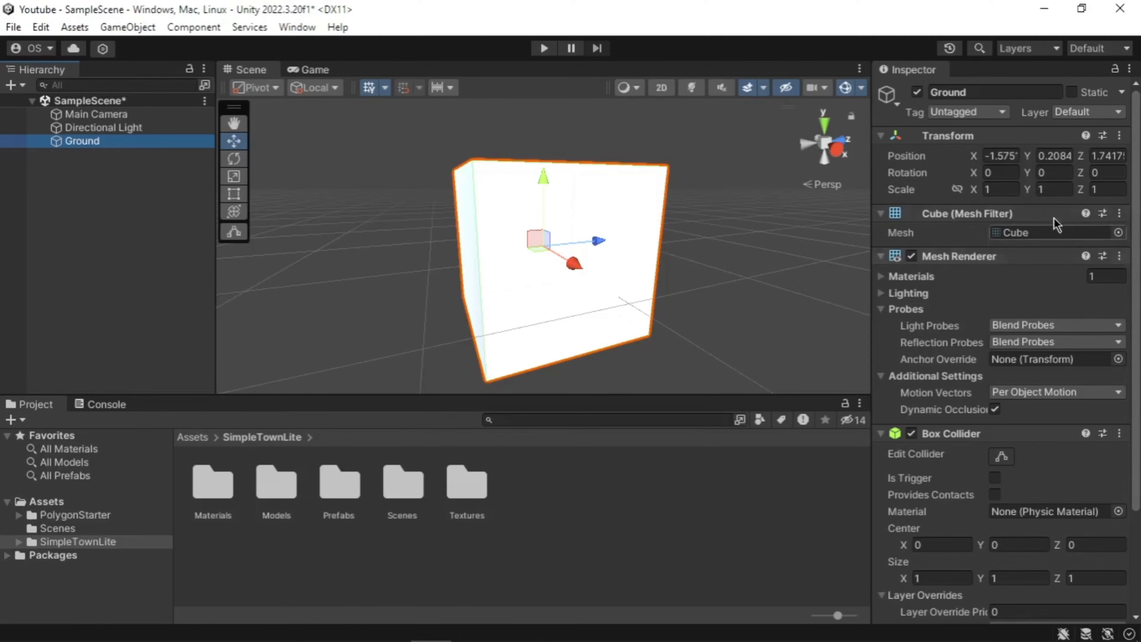
Step: Set the Ground's Scale X and Z to 100, flattening it into a wide slab in view
click(990, 189)
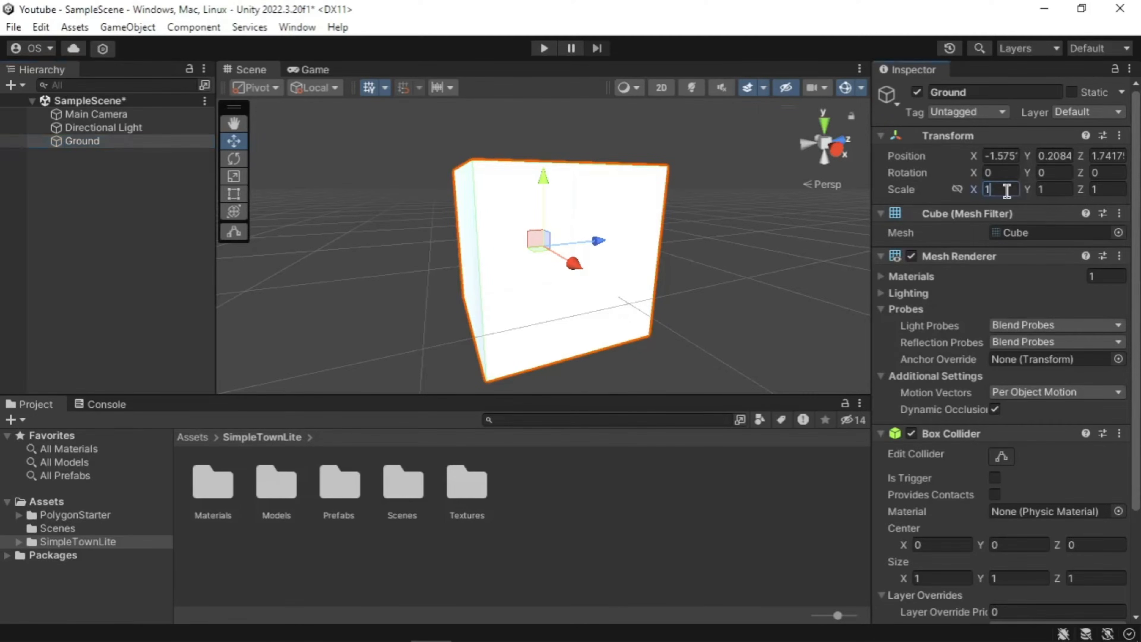
text(100)
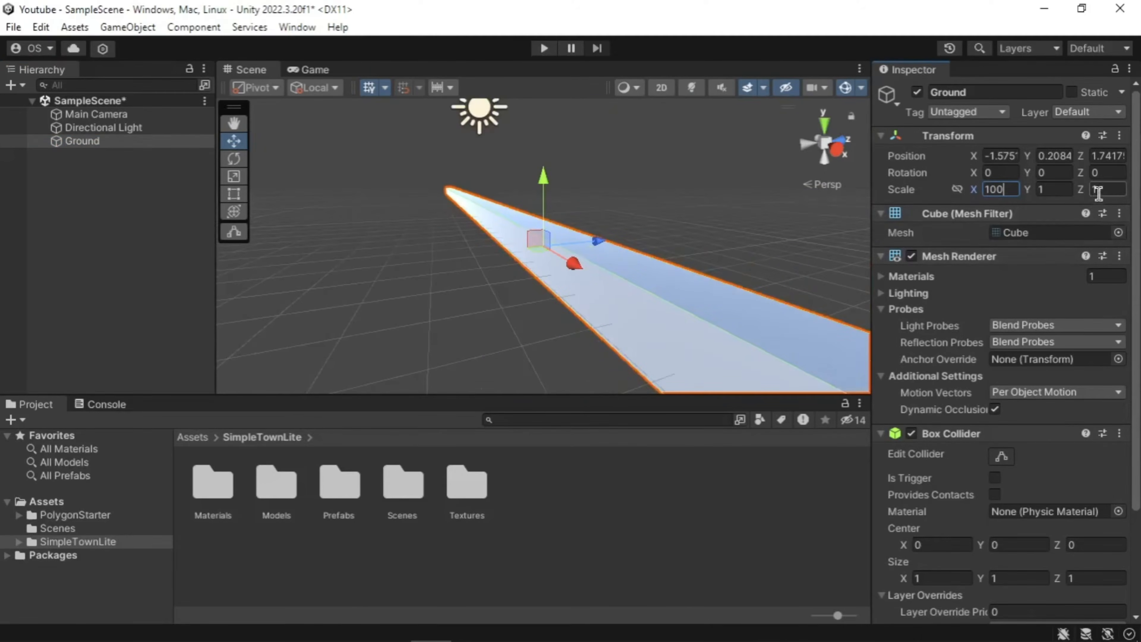
click(1103, 190)
text(100)
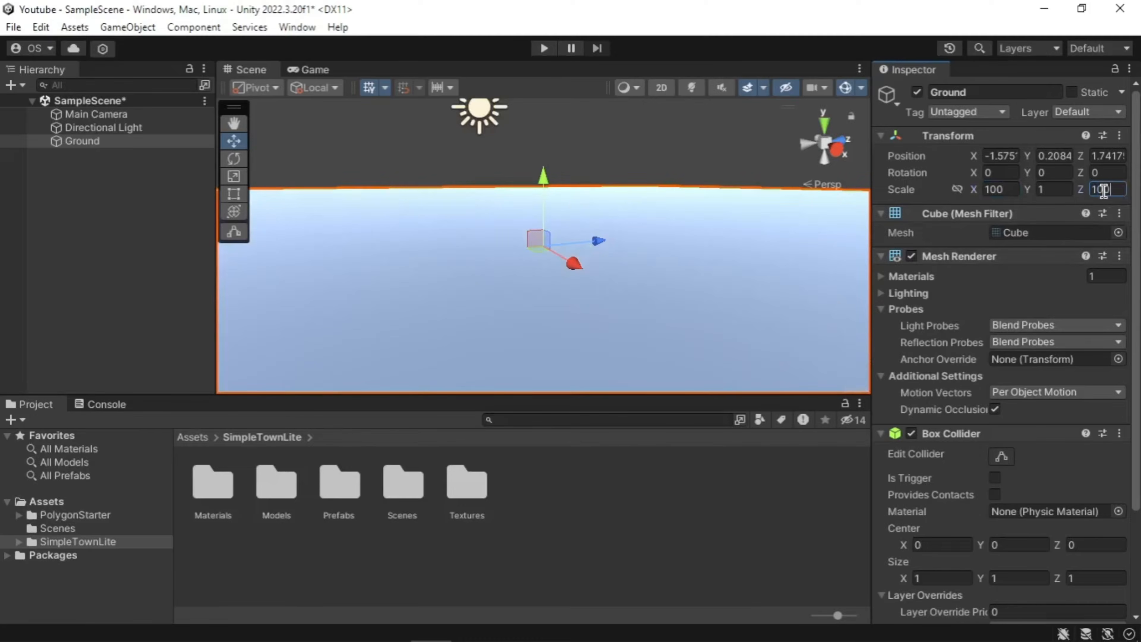
scroll(584, 250, down, 12)
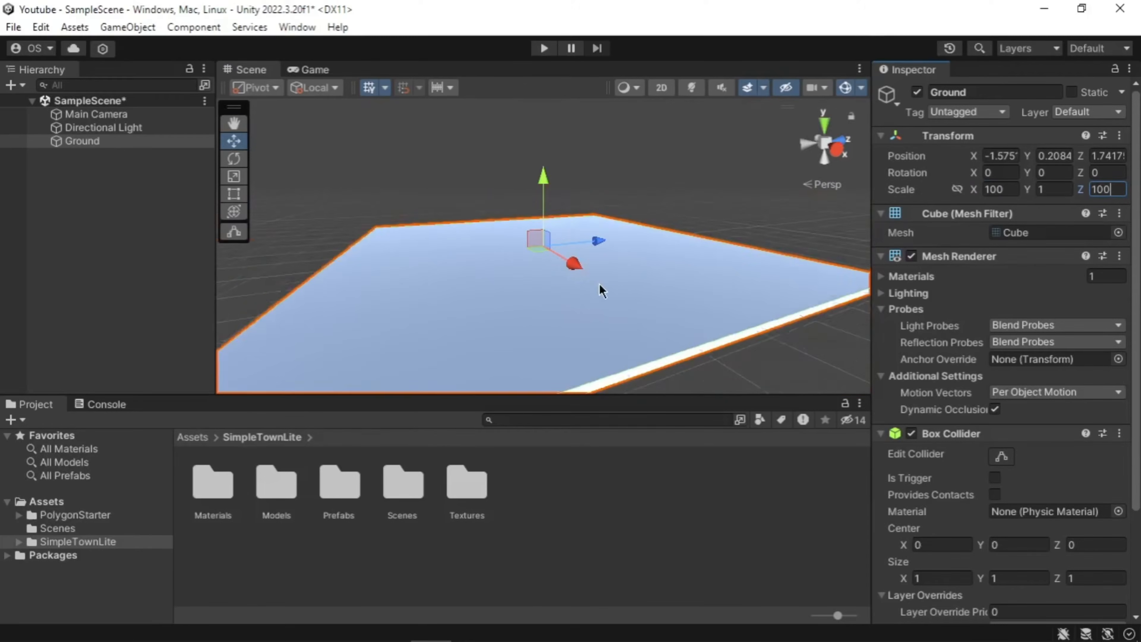
middle_drag(495, 313, 513, 327)
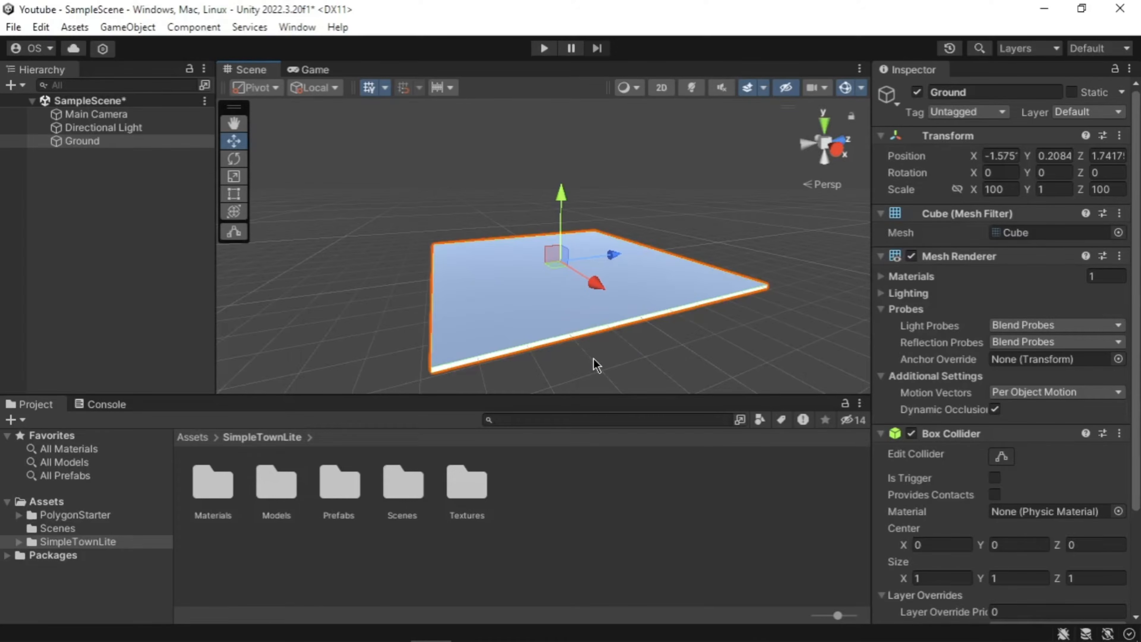
middle_drag(636, 365, 609, 344)
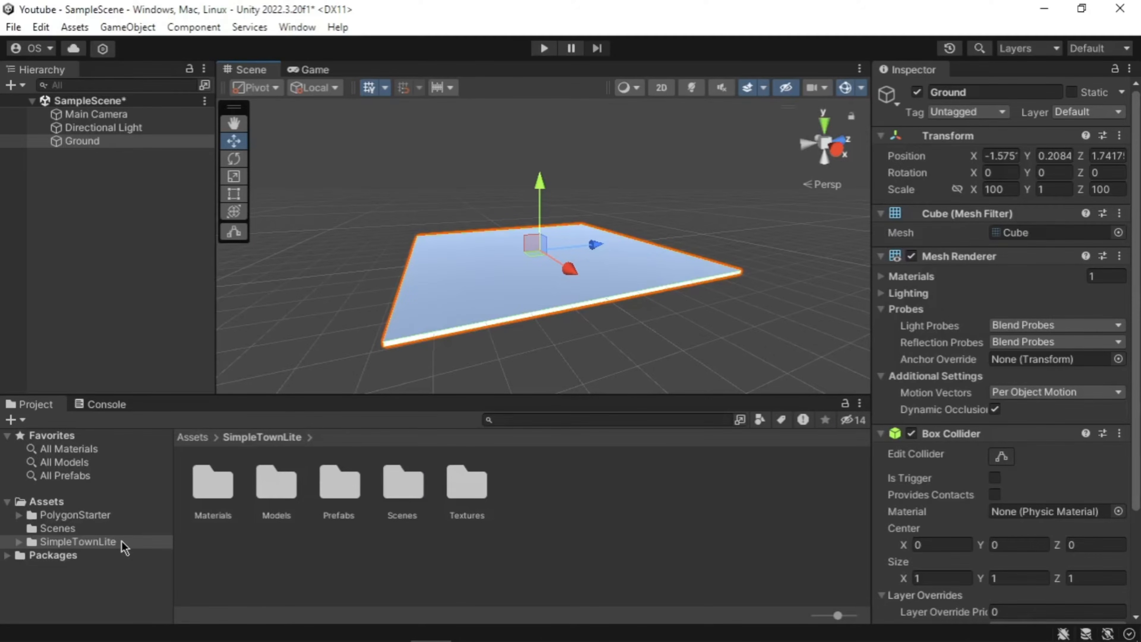
Step: Create a folder named 'Materials' under Assets and open it
click(50, 501)
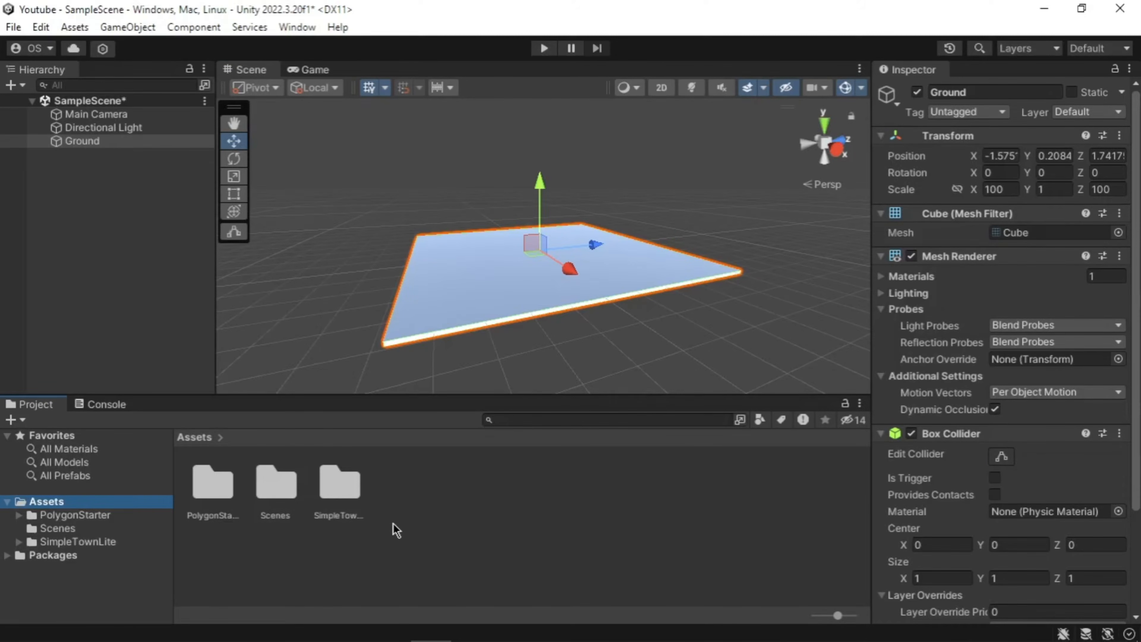
right_click(393, 523)
mouse_move(584, 71)
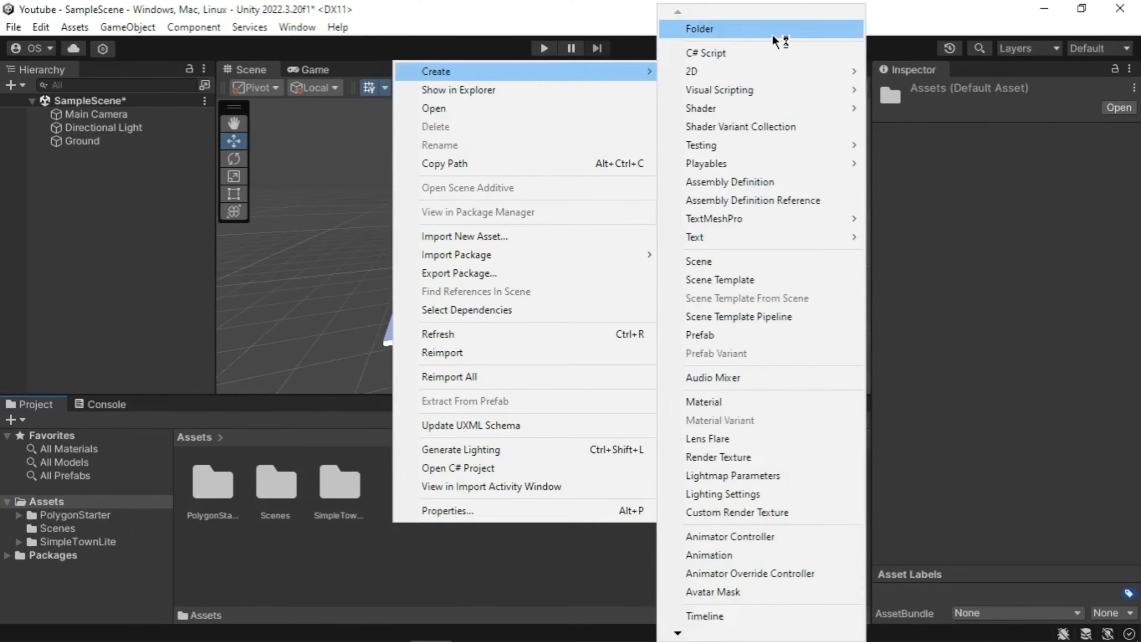
click(773, 36)
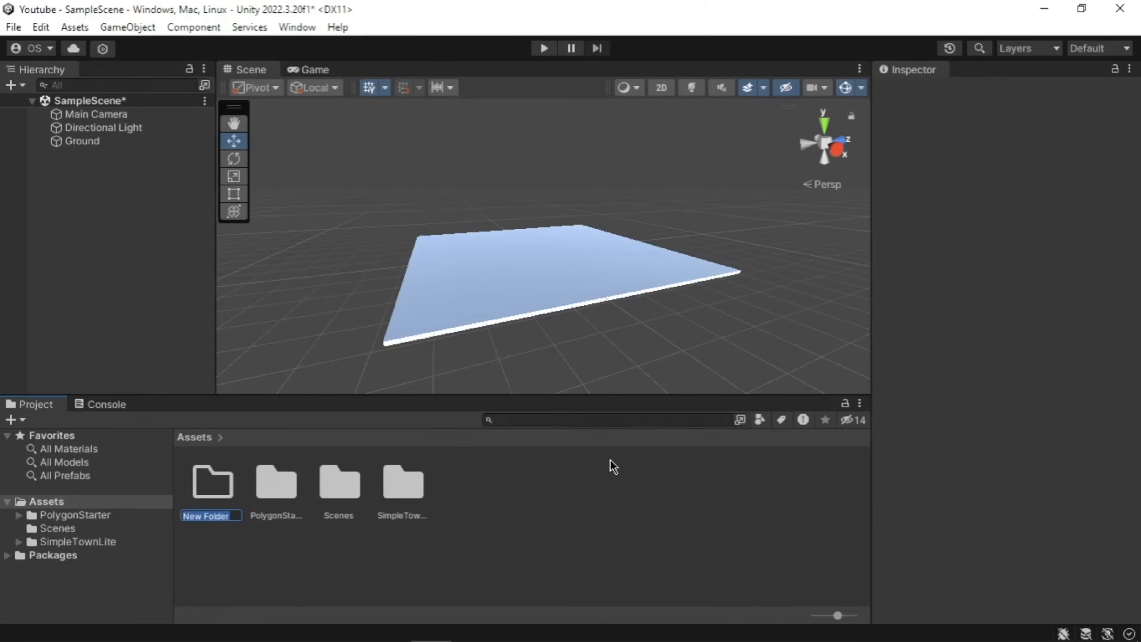
text(Materials)
key(Return)
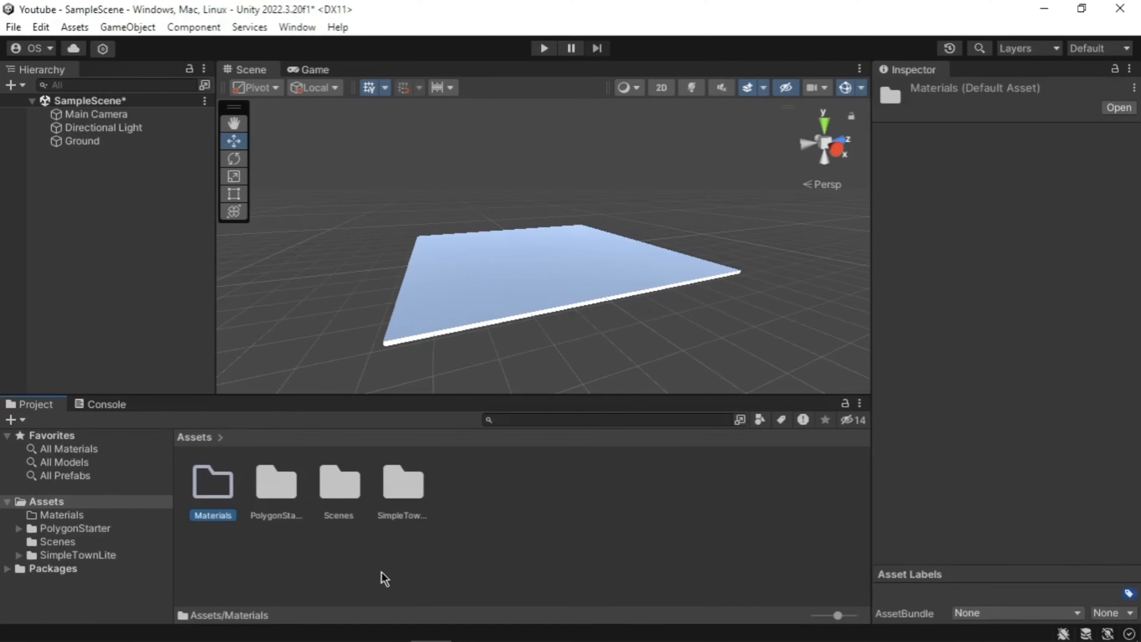
click(251, 559)
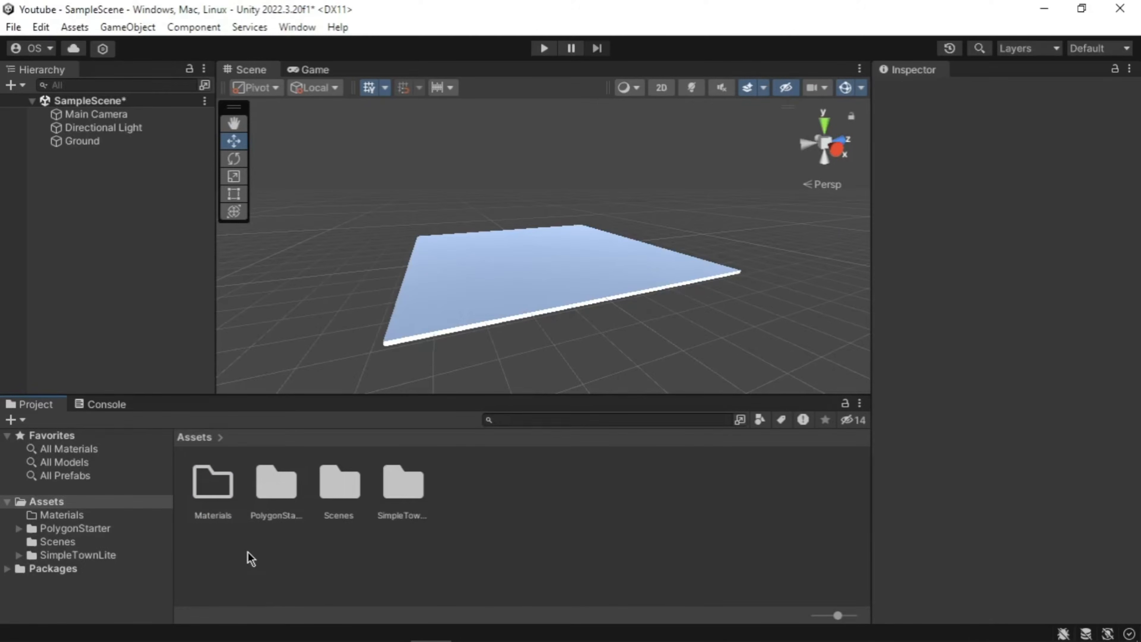
double_click(206, 496)
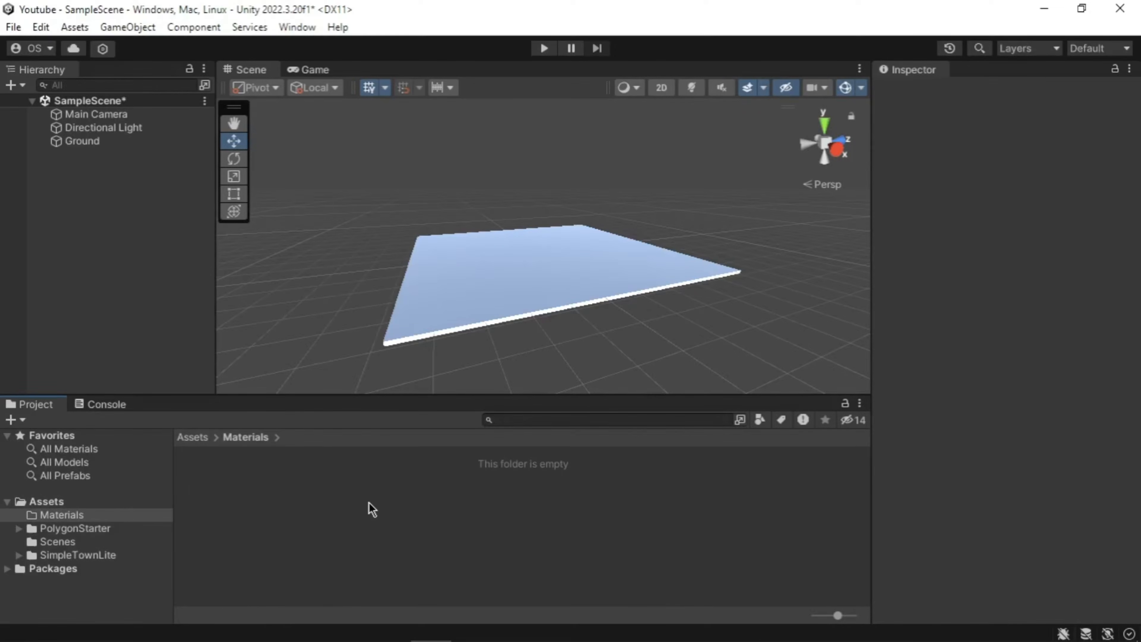
Step: Create a new Standard material inside Materials and name it GrassColour
right_click(369, 502)
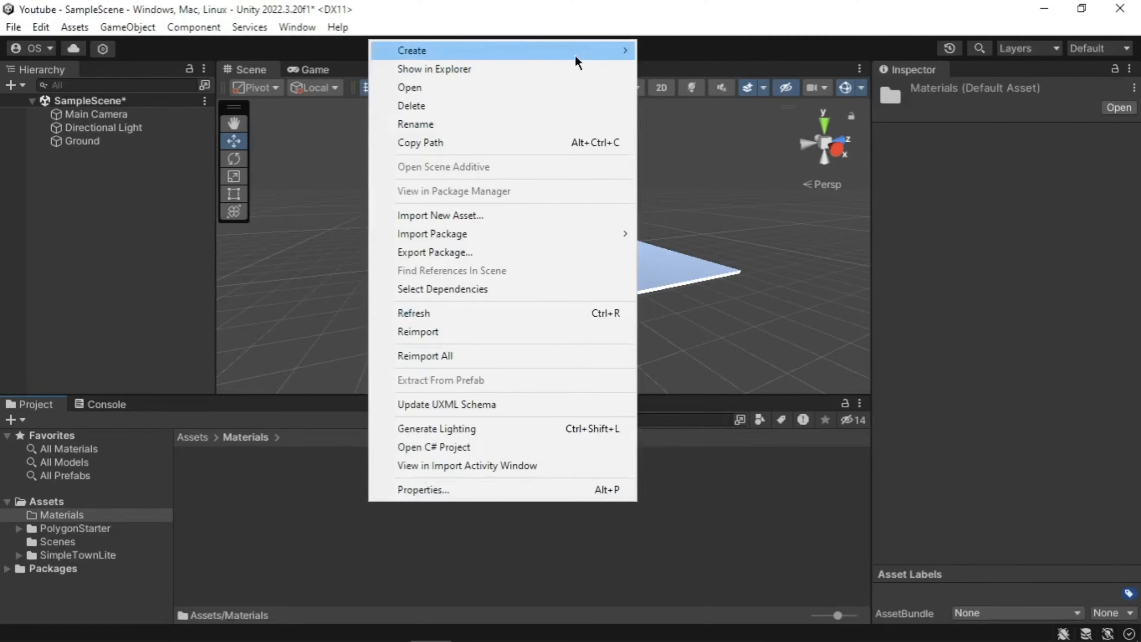
mouse_move(575, 54)
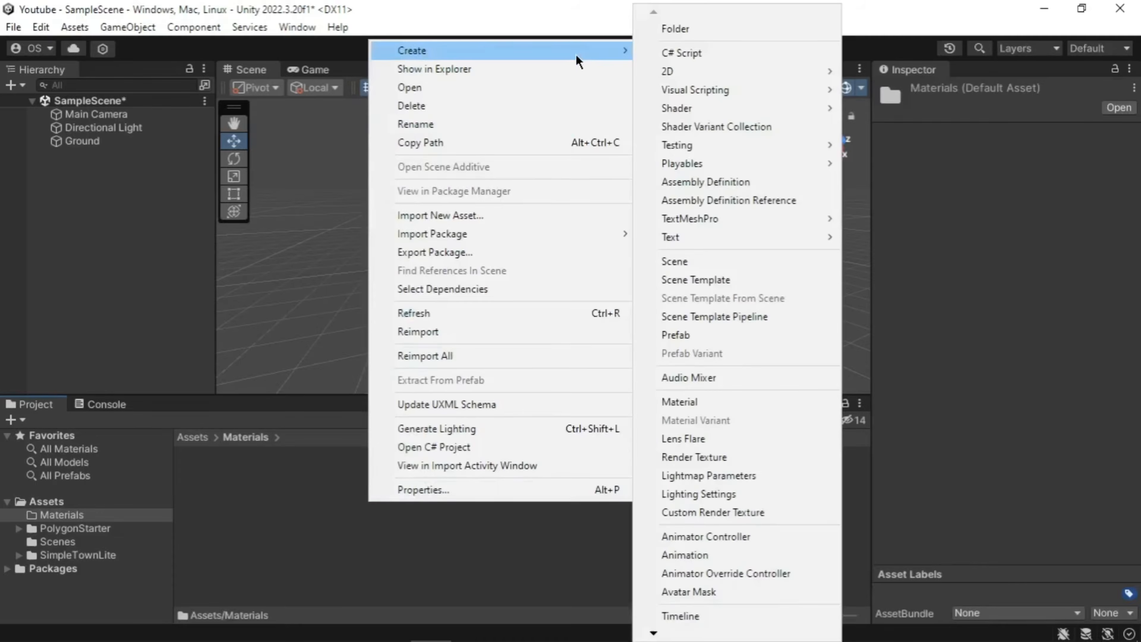
click(703, 399)
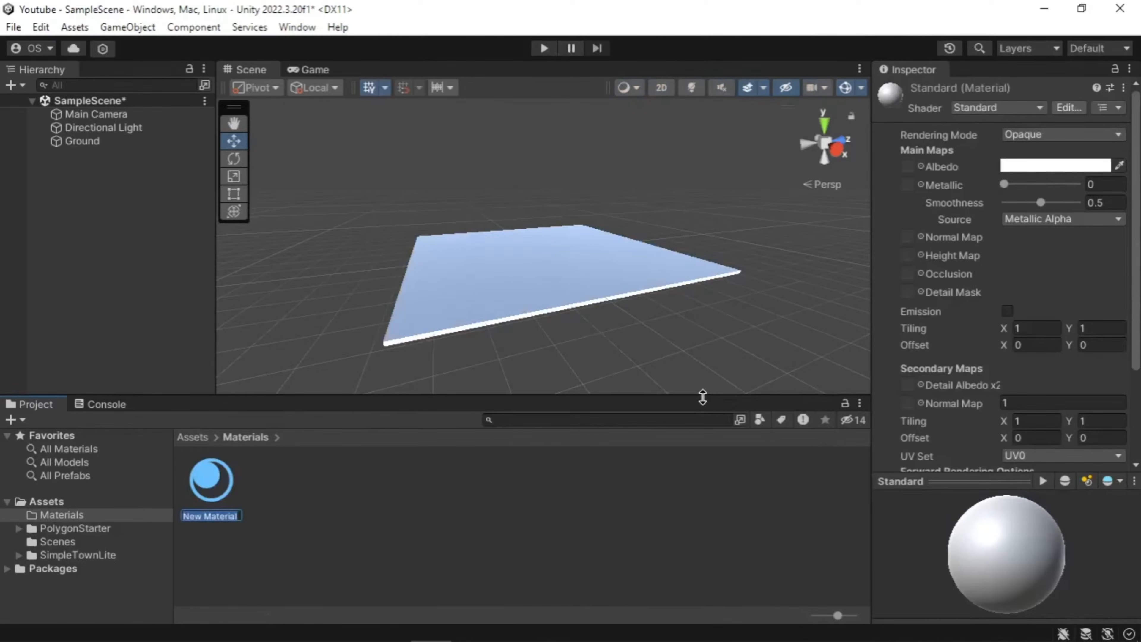
text(GrassCOlour)
key(Return)
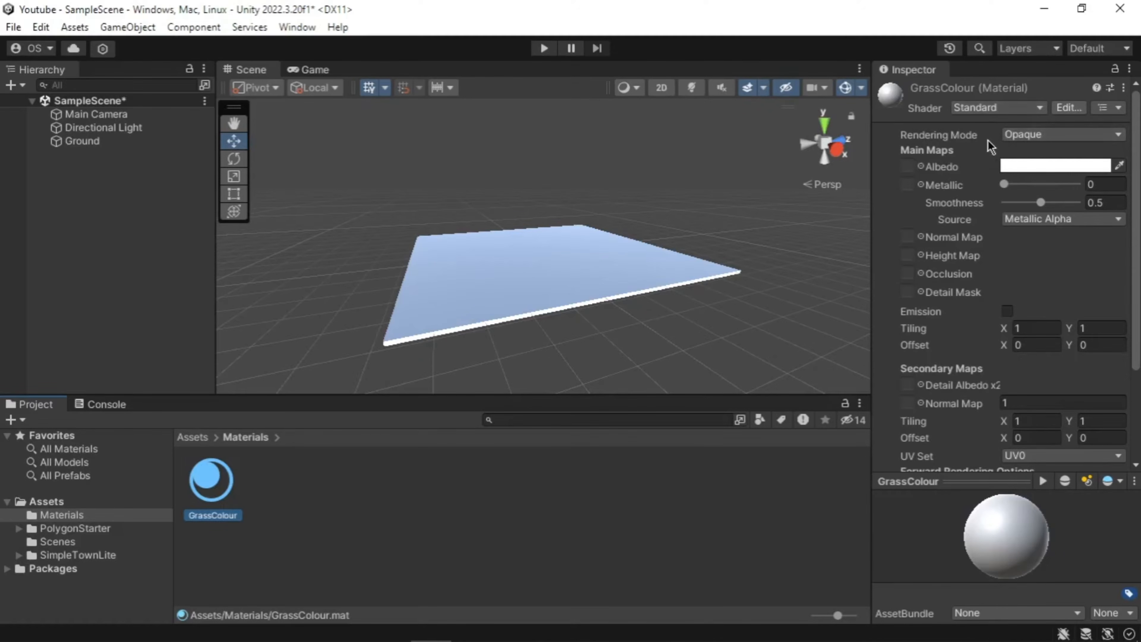
Step: Set GrassColour's Albedo colour to hex 228C22 (RGB 34, 140, 34)
click(1020, 169)
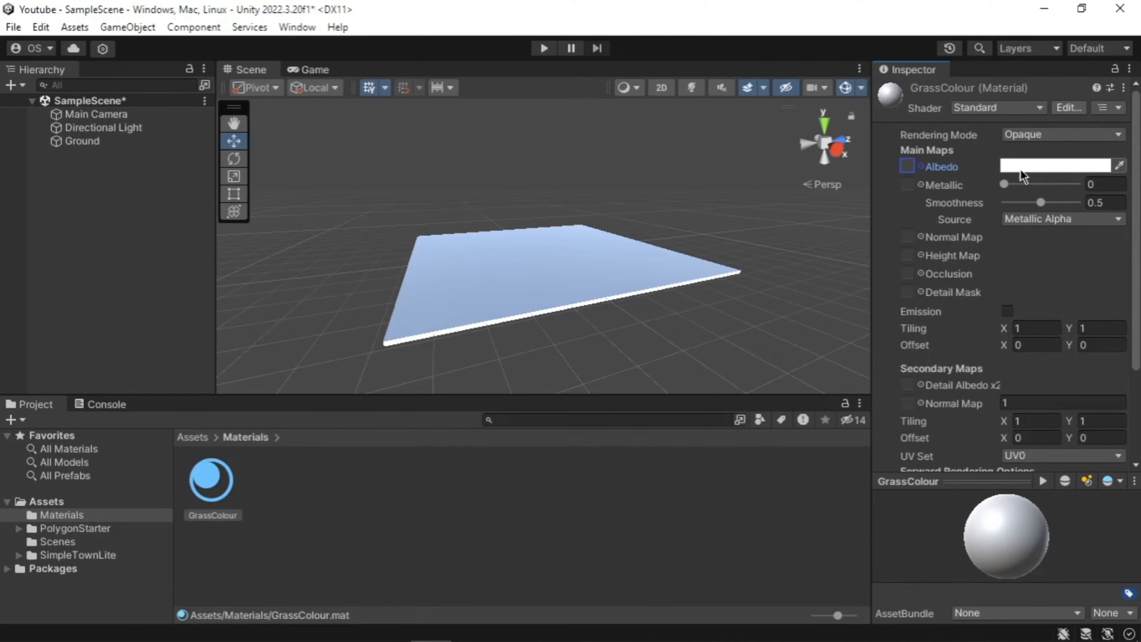
click(1021, 175)
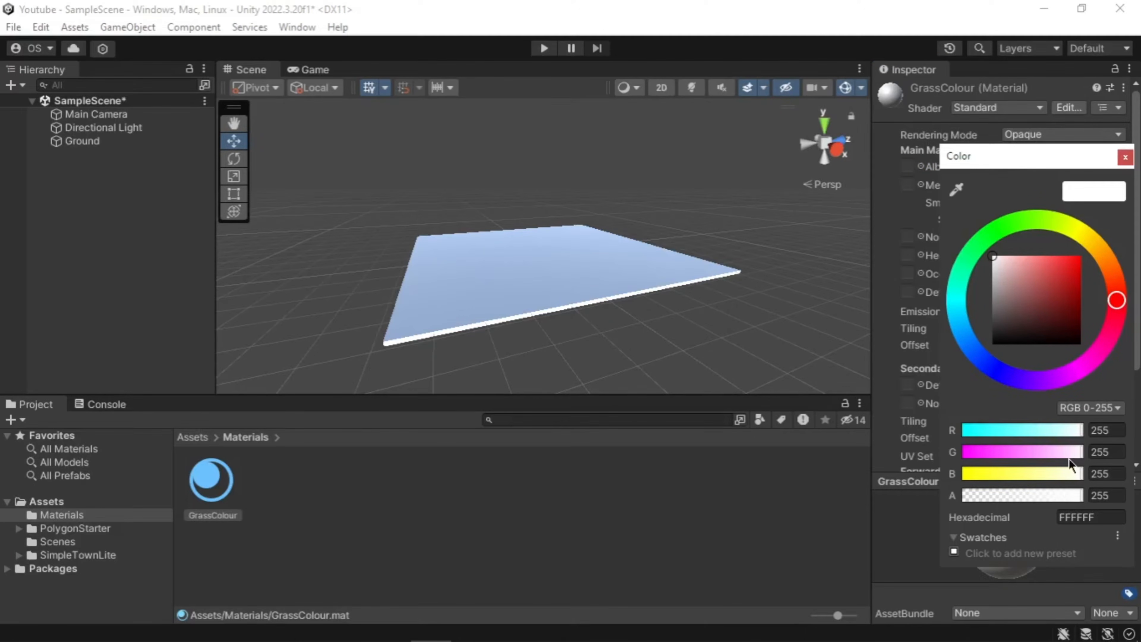
click(1078, 517)
text(228C22)
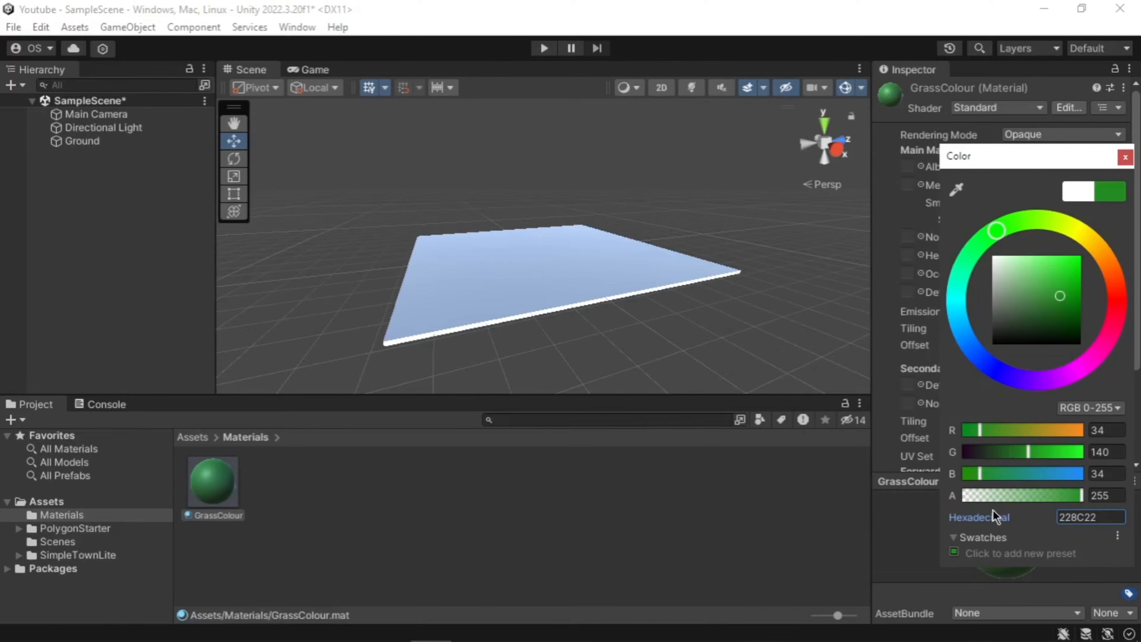
click(750, 458)
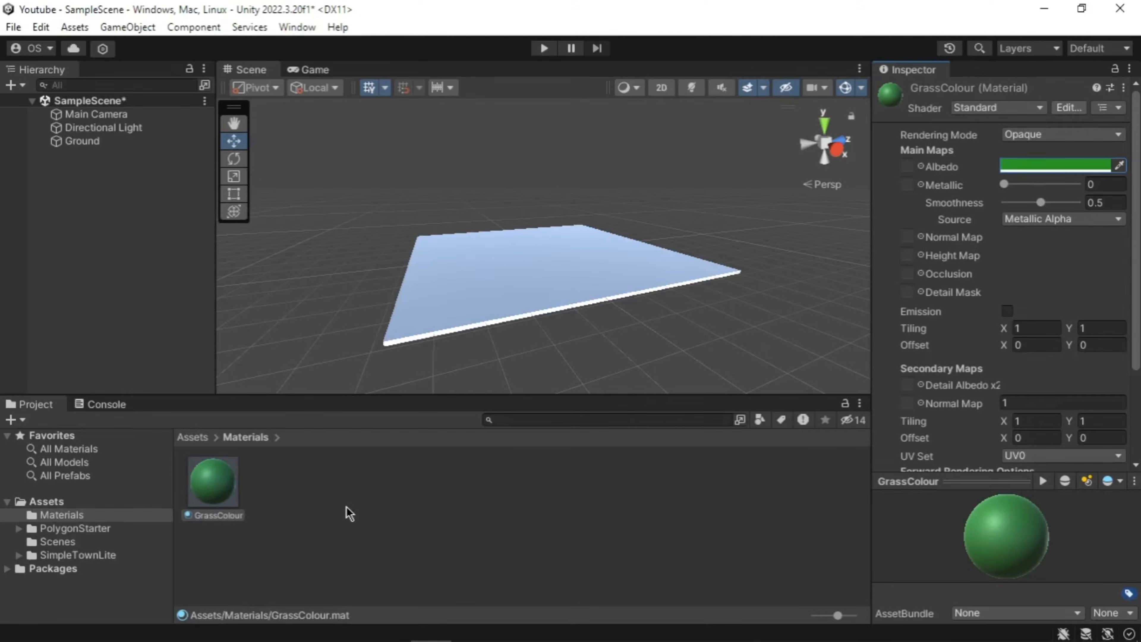
Step: Apply GrassColour to the Ground slab, save the scene, and show the PolygonStarter folder
drag(225, 483, 367, 502)
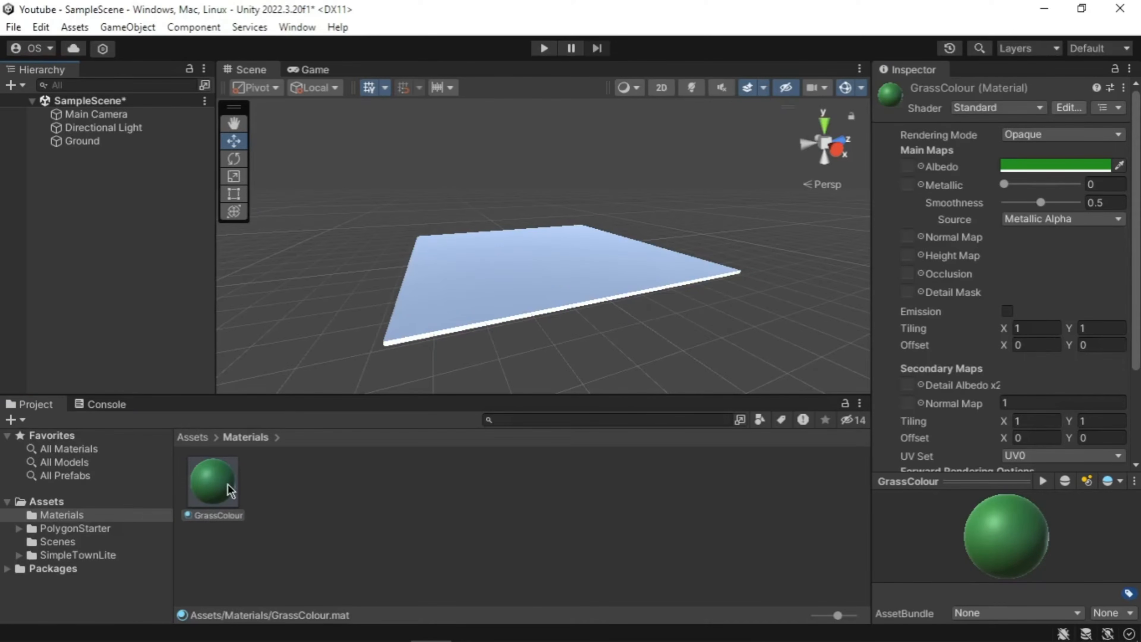
drag(227, 485, 479, 266)
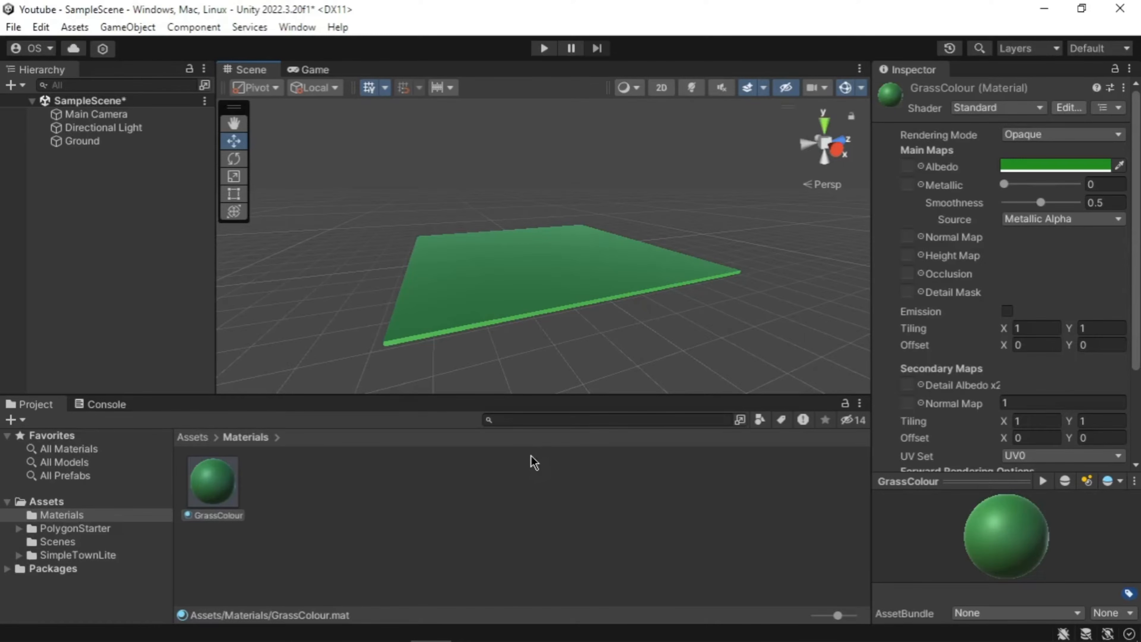
click(531, 463)
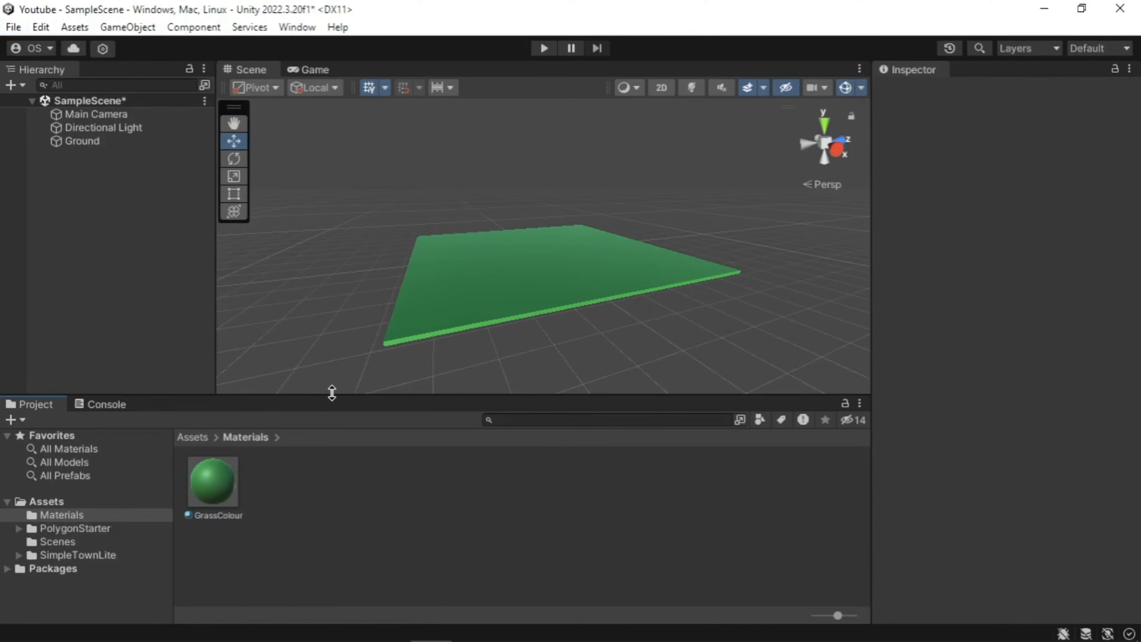
click(22, 28)
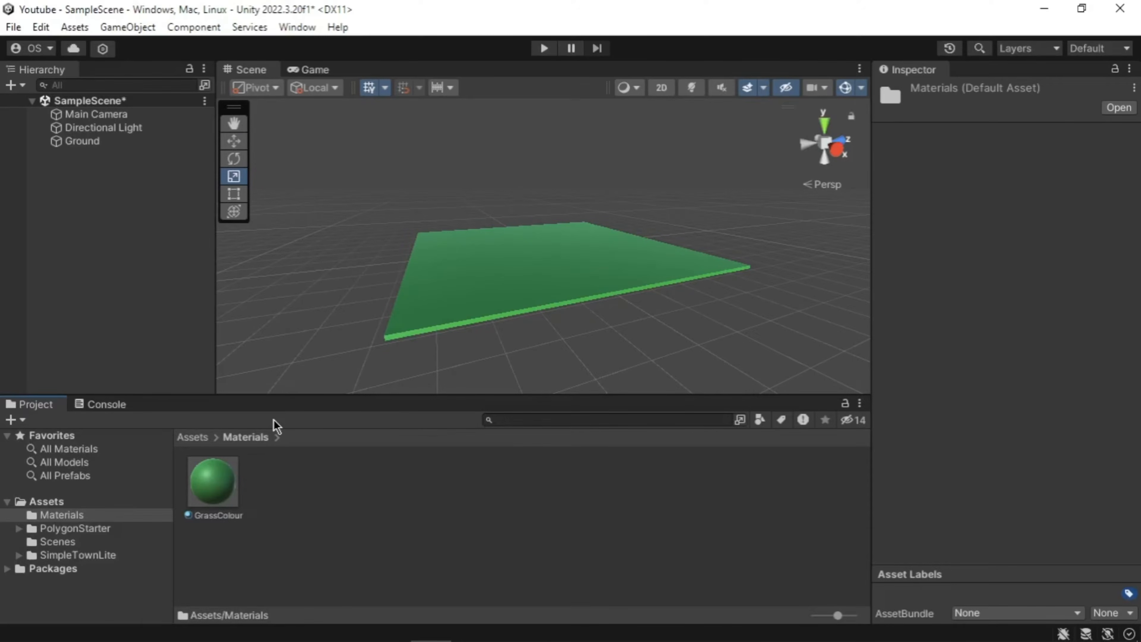
click(88, 531)
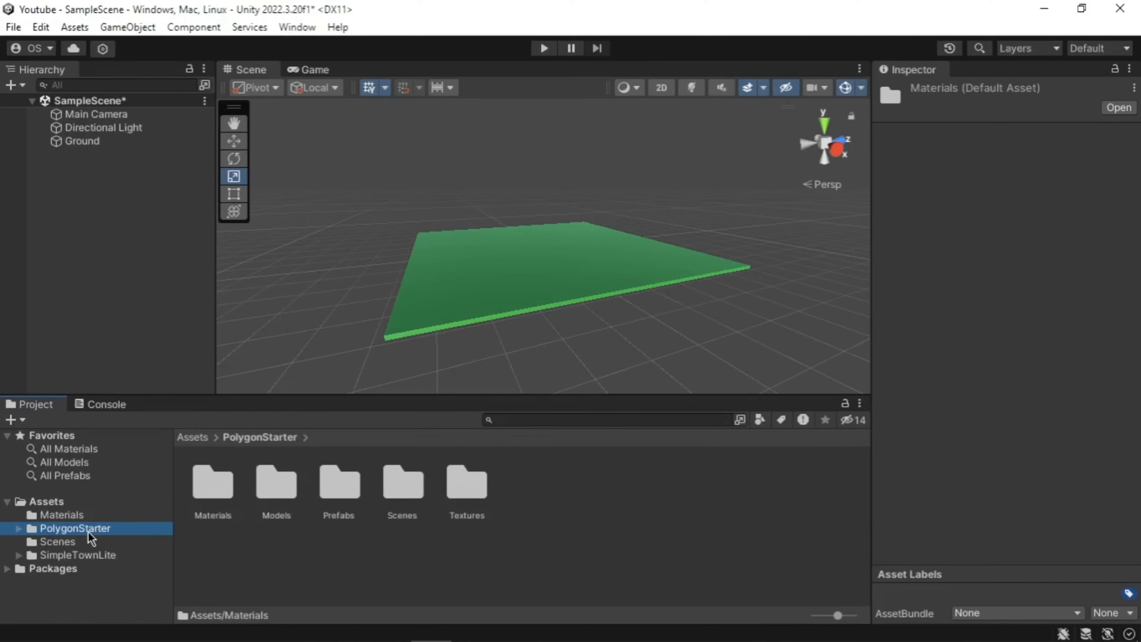
Step: Place an SM_Generic_Mountains_Grass_02 prefab on the ground and scale it to about 3.98
double_click(340, 485)
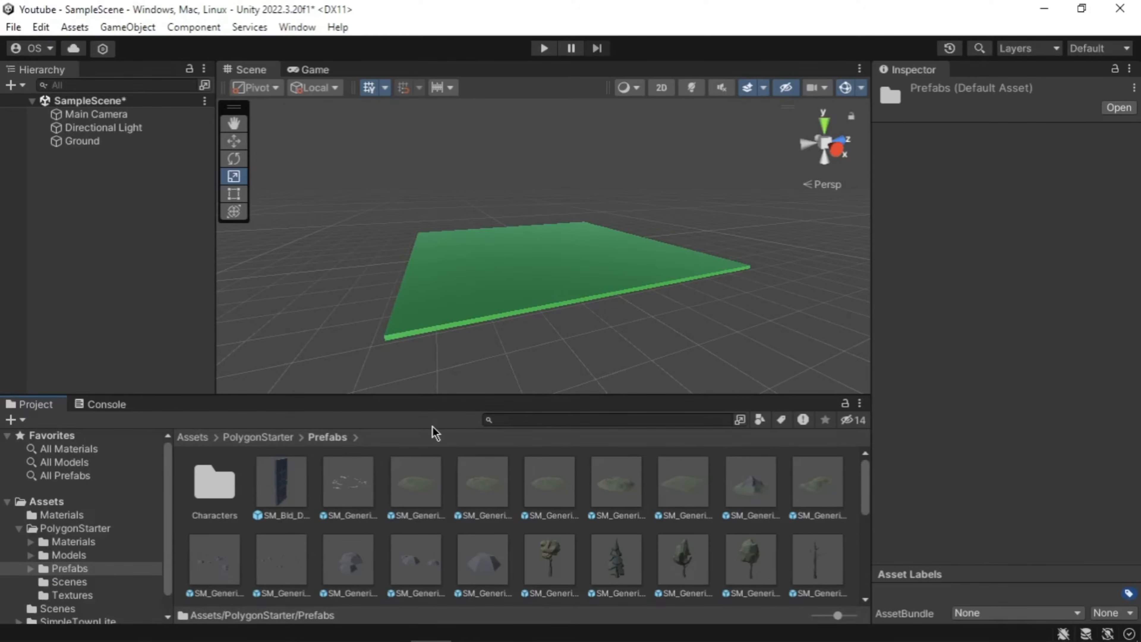
drag(750, 485, 539, 259)
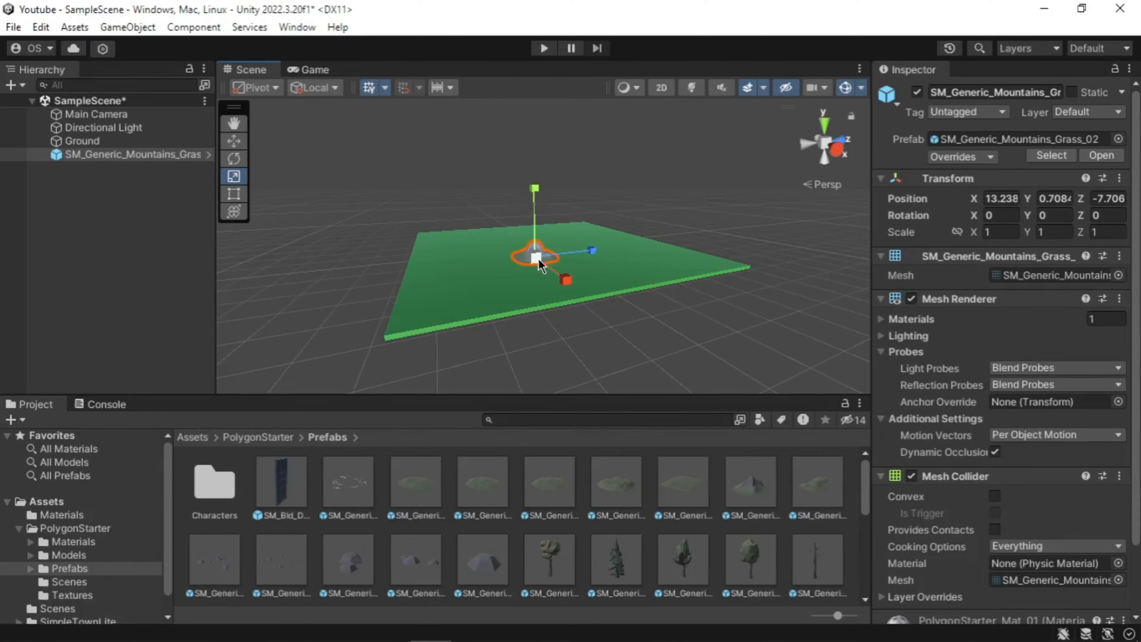
drag(539, 258, 687, 343)
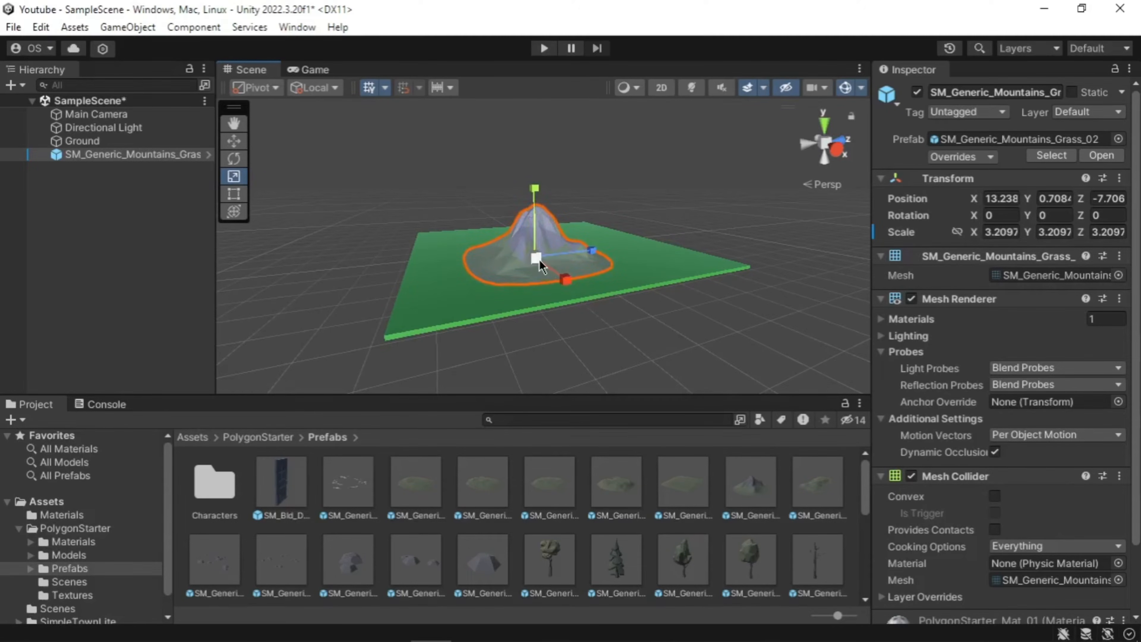
drag(540, 260, 602, 307)
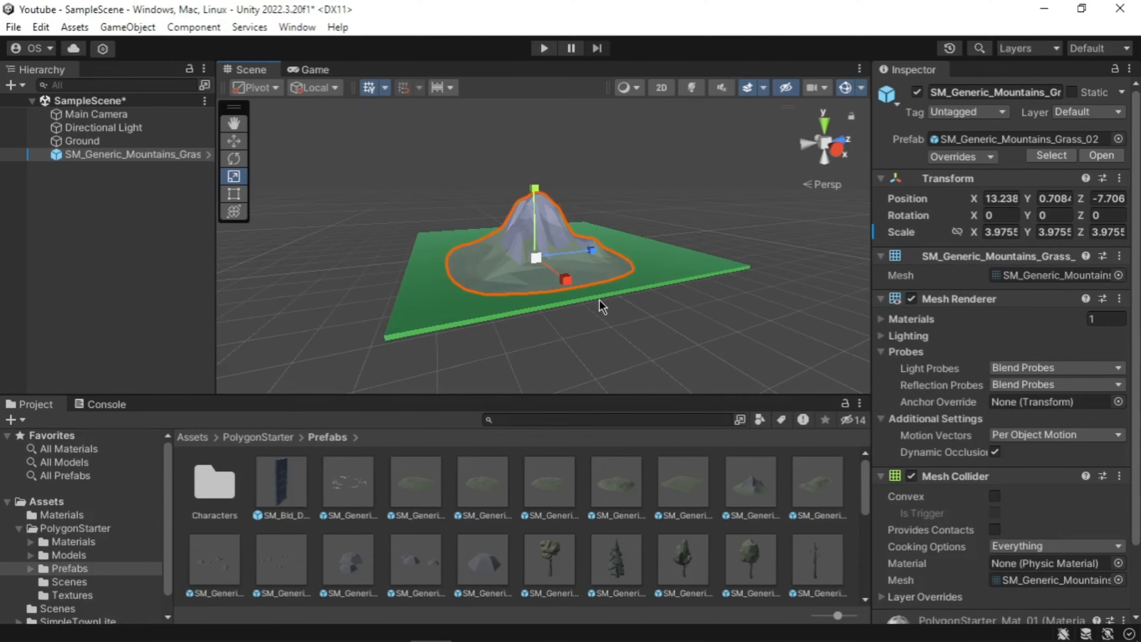
Step: Scroll the Project tree to the SimpleTownLite folder and expand it
scroll(598, 300, up, 3)
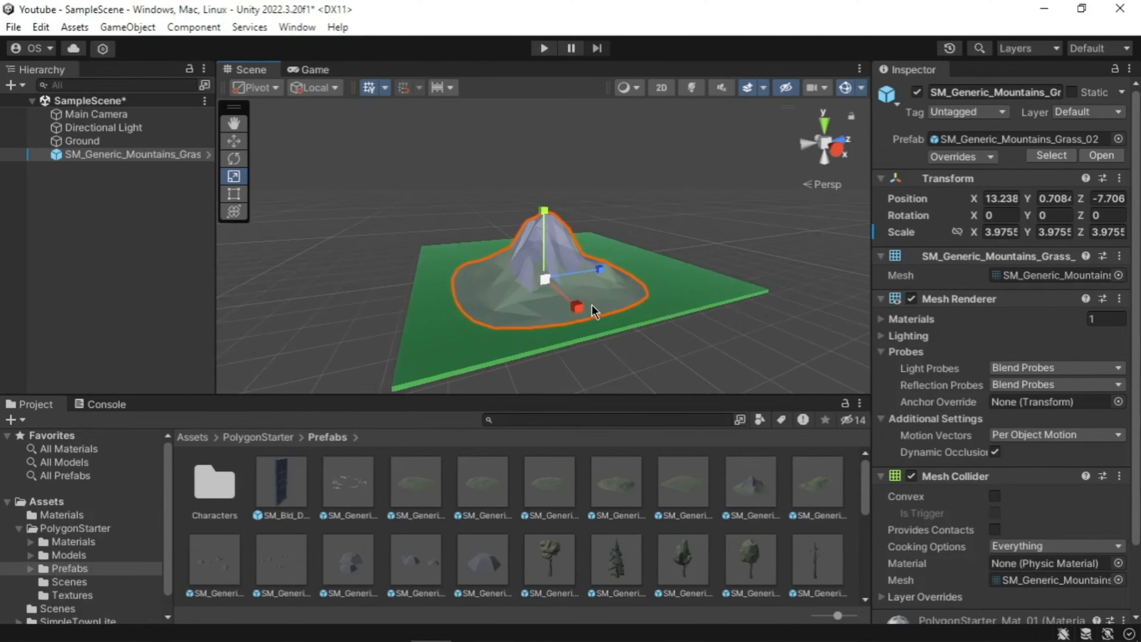
scroll(554, 263, up, 5)
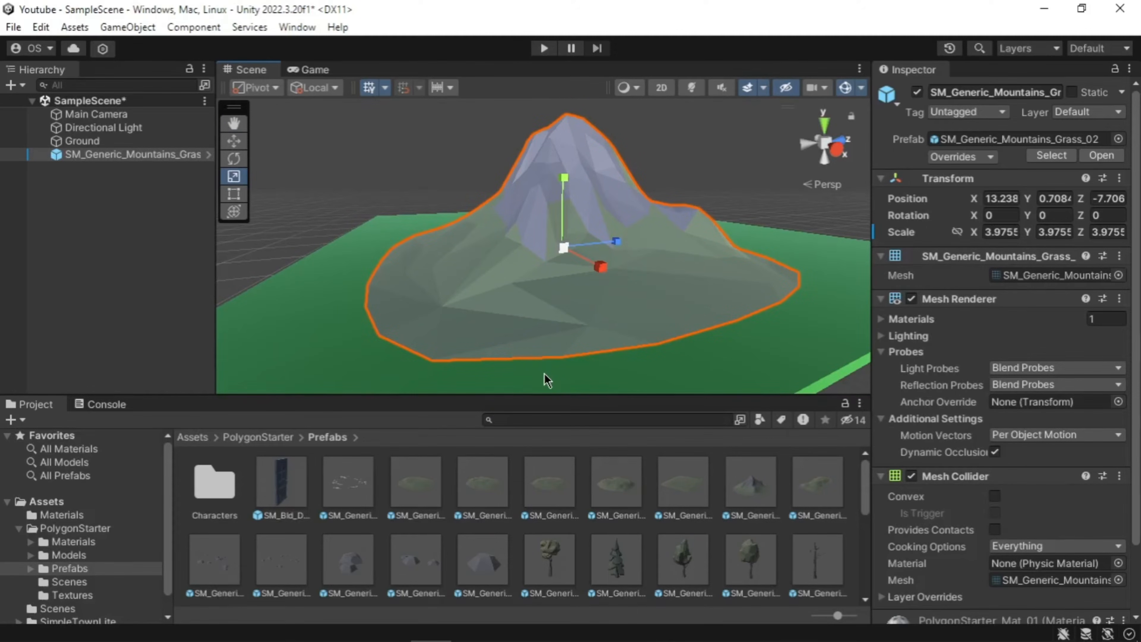
scroll(117, 587, down, 1)
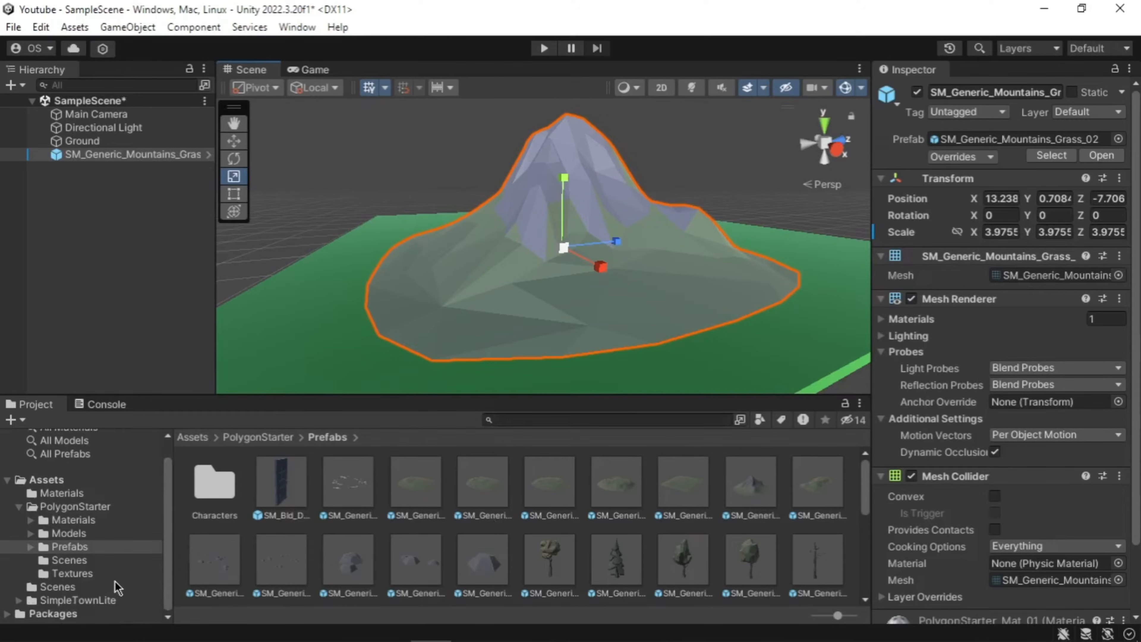
click(18, 599)
click(46, 602)
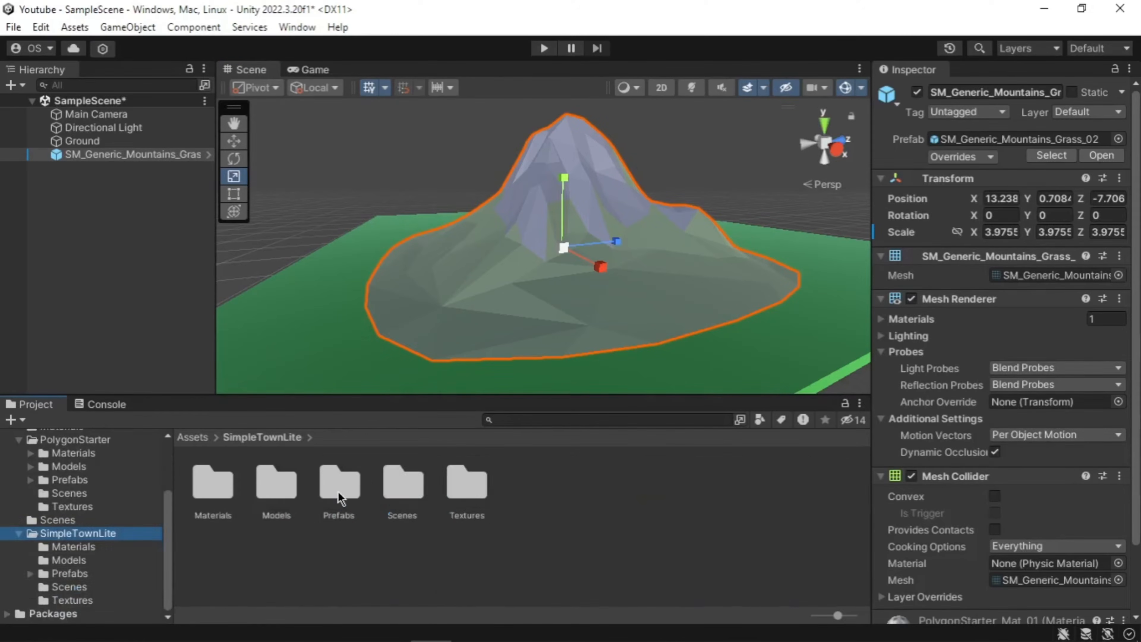
Step: Place the store_small_drug book store from SimpleTownLite/Prefabs and view its front
double_click(340, 483)
drag(783, 483, 365, 380)
right_drag(687, 316, 415, 341)
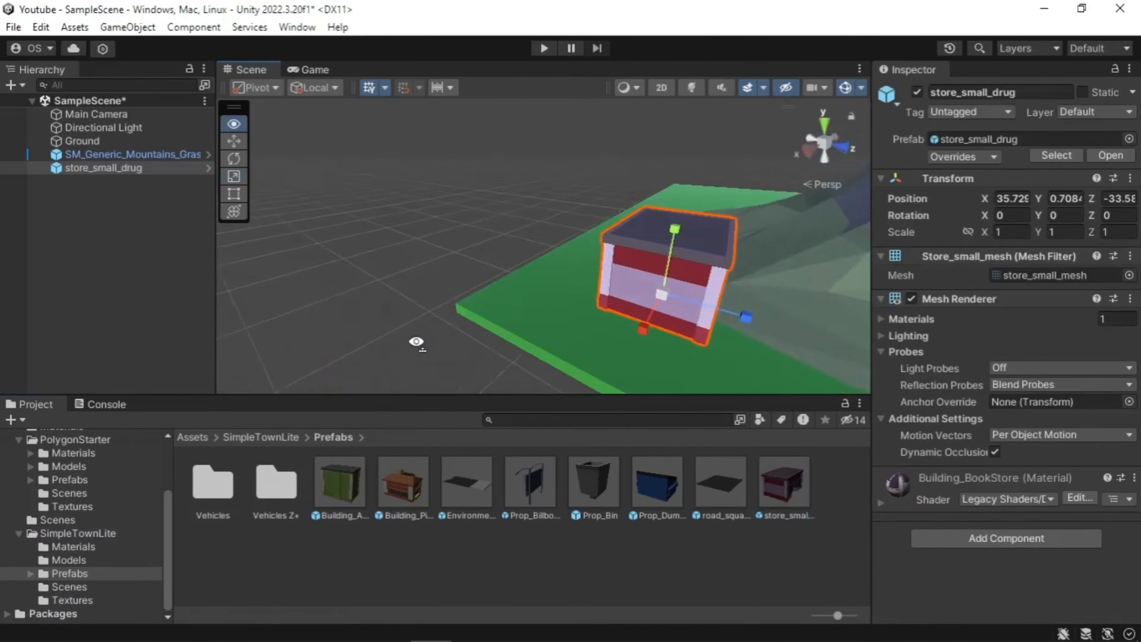
middle_drag(692, 330, 503, 279)
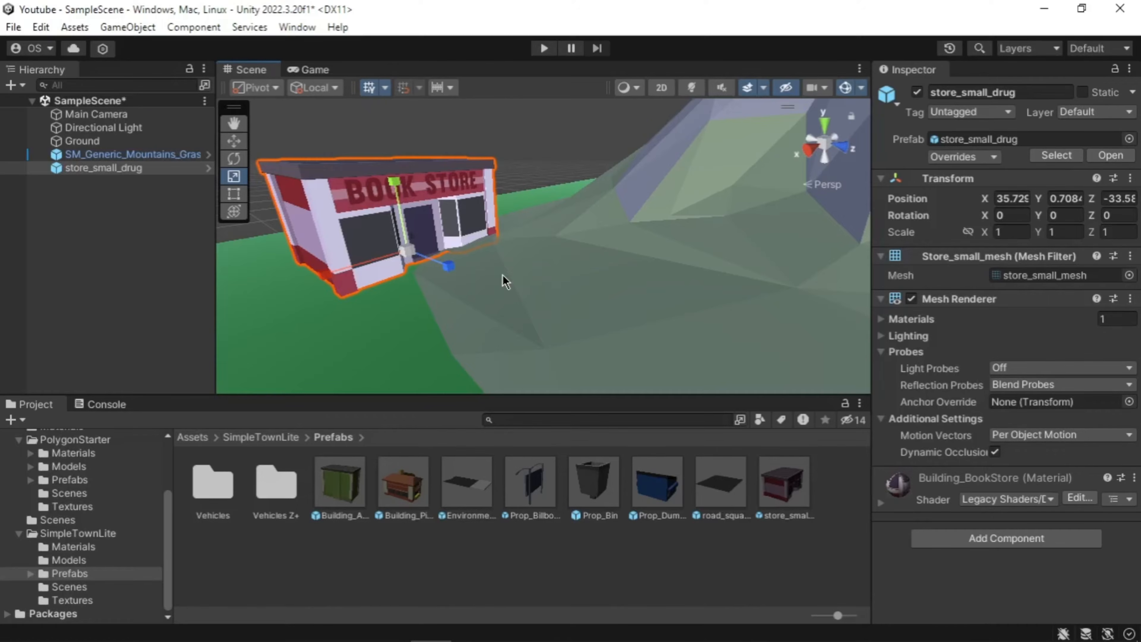
scroll(523, 349, down, 10)
mouse_move(674, 220)
middle_down()
mouse_move(519, 242)
mouse_move(669, 214)
middle_up()
scroll(670, 213, up, 5)
Step: Delete the book store and reselect the mountain
key(Delete)
scroll(488, 226, down, 5)
middle_drag(614, 247, 510, 336)
click(524, 323)
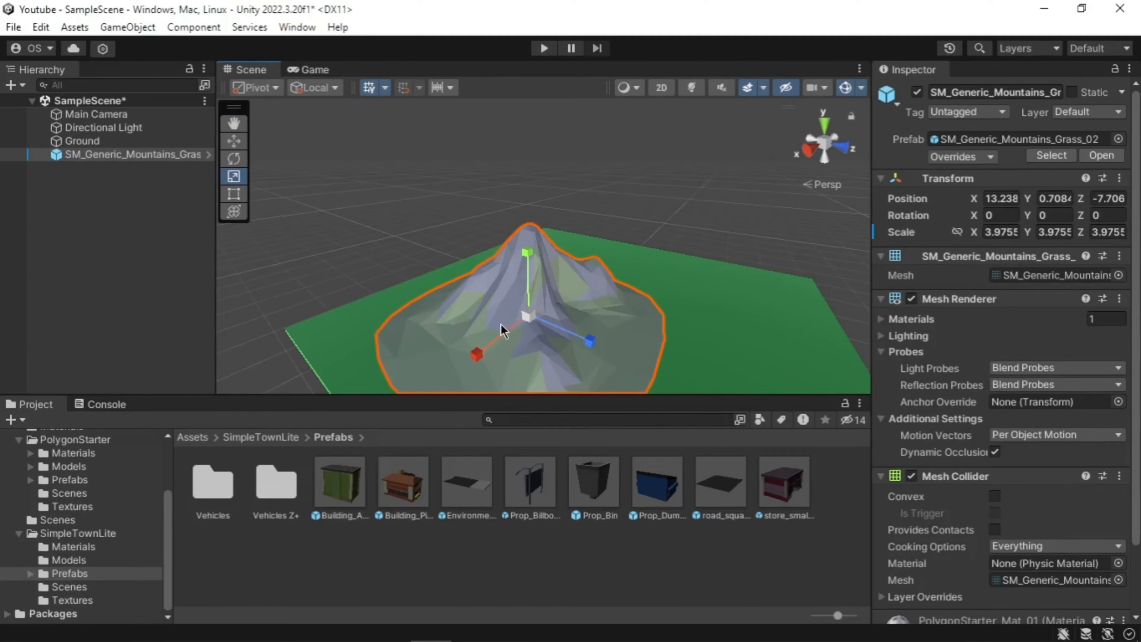
Step: Reposition the mountain and scale it up to about 5.98
drag(494, 339, 576, 281)
key(r)
drag(671, 278, 586, 238)
middle_drag(567, 241, 545, 267)
key(w)
drag(547, 274, 552, 266)
drag(551, 203, 551, 203)
Step: Duplicate the mountain and place the second peak beside the first
key(ctrl+d)
drag(616, 274, 704, 296)
drag(634, 212, 635, 234)
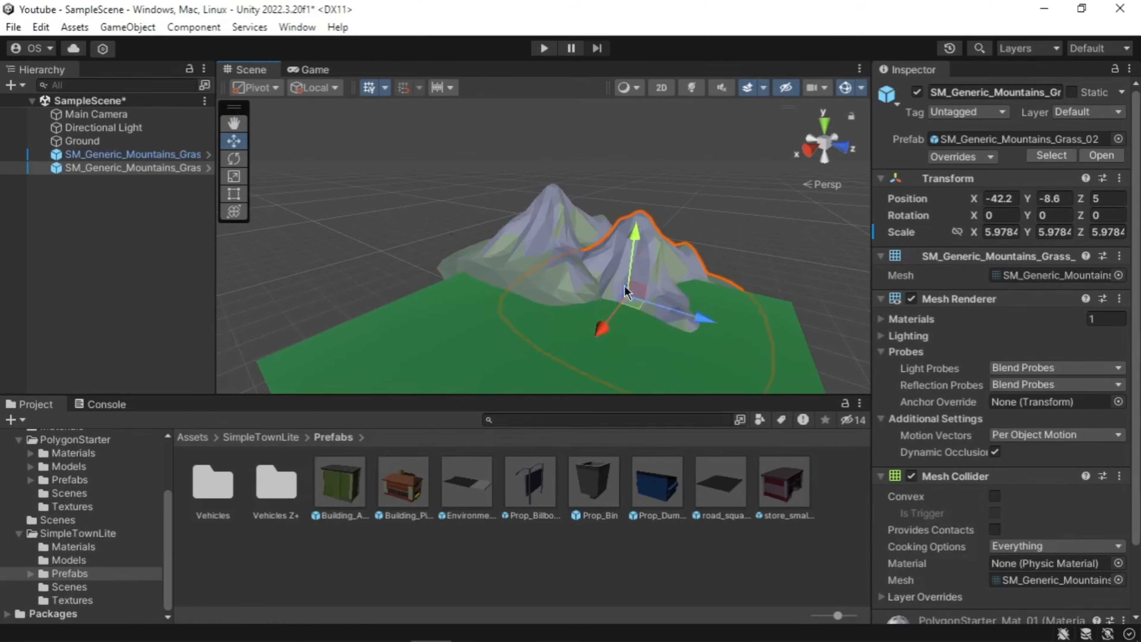
drag(604, 326, 615, 311)
click(535, 240)
click(699, 264)
drag(617, 271, 593, 320)
Step: Duplicate again and move the third mountain along X and Z around the ground
key(ctrl+d)
drag(683, 311, 567, 285)
drag(488, 275, 458, 294)
scroll(668, 316, up, 3)
right_drag(669, 317, 611, 295)
middle_drag(611, 295, 669, 274)
Step: Copy the middle mountain and position the fourth peak, adjusting its height
click(629, 216)
key(ctrl+d)
drag(595, 241, 482, 285)
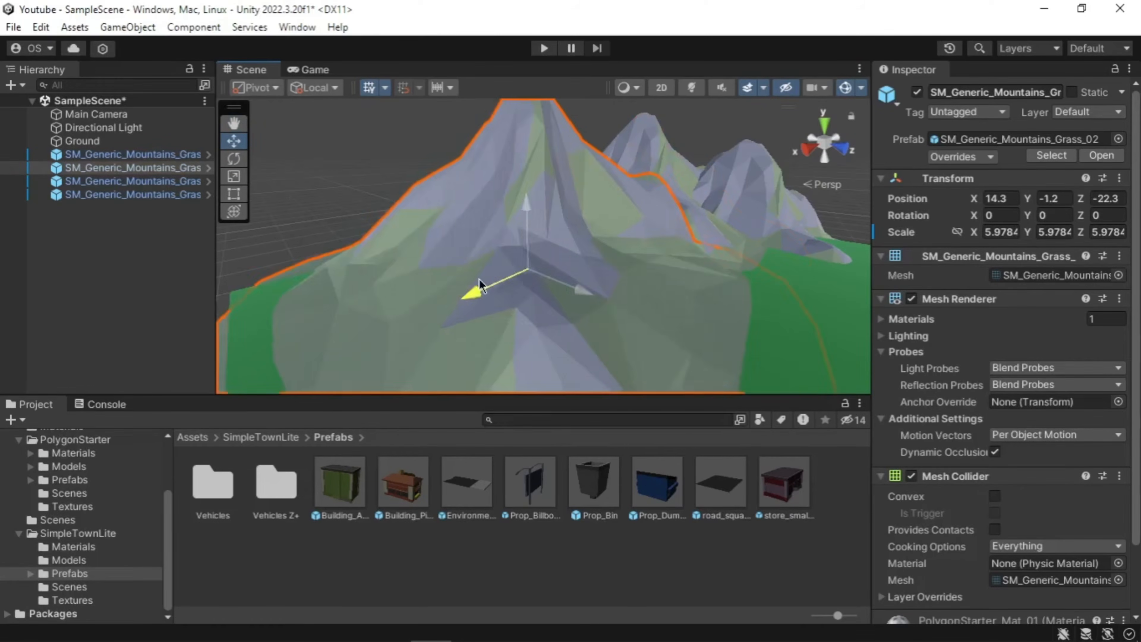
drag(599, 270, 488, 239)
drag(449, 177, 449, 204)
drag(489, 273, 503, 278)
drag(461, 212, 463, 229)
drag(494, 284, 504, 289)
Step: Add a fifth mountain copy and fine-tune its position and height
click(643, 193)
middle_drag(732, 284, 614, 290)
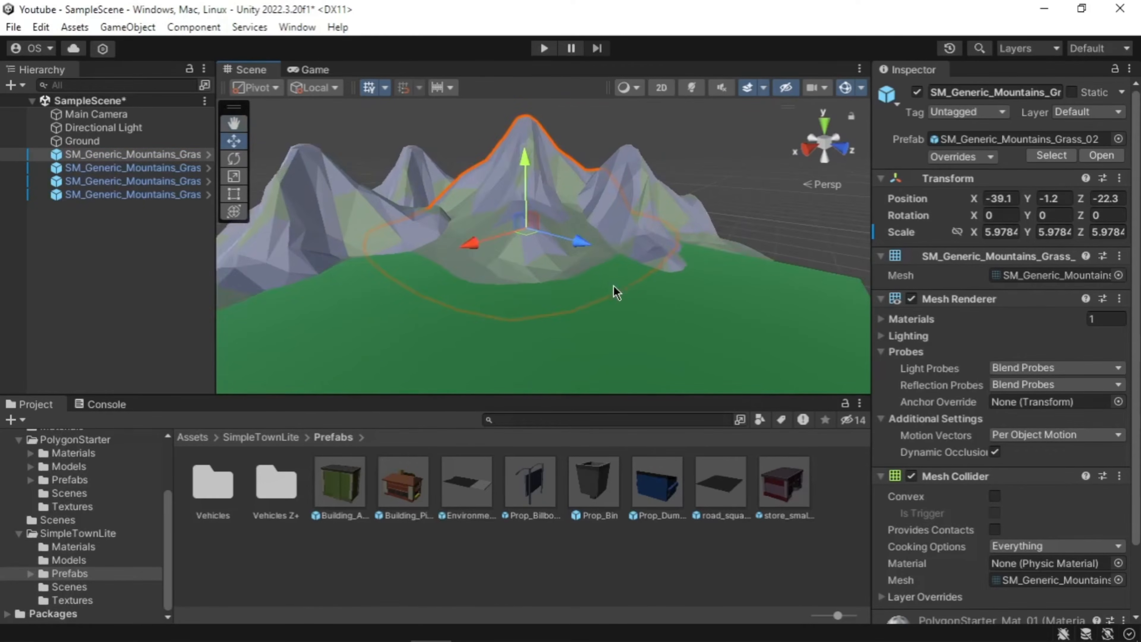
key(ctrl+d)
drag(581, 247, 688, 259)
drag(634, 184, 635, 224)
drag(724, 310, 762, 319)
drag(688, 238, 693, 216)
middle_drag(694, 216, 627, 202)
drag(557, 266, 536, 276)
drag(592, 185, 592, 181)
right_drag(421, 295, 386, 287)
middle_drag(386, 288, 554, 257)
Step: Duplicate one more mountain to complete the ring of six peaks
click(691, 193)
key(ctrl+d)
drag(665, 251, 440, 252)
mouse_move(504, 283)
mouse_down()
mouse_move(515, 313)
mouse_move(504, 282)
mouse_up()
drag(493, 190, 491, 148)
right_drag(509, 245, 525, 243)
drag(460, 298, 461, 302)
drag(450, 194, 453, 205)
right_drag(503, 274, 647, 288)
Step: Place an SM_Generic_Tree_02 from PolygonStarter/Prefabs and set it on the ground
click(583, 292)
click(74, 546)
scroll(90, 558, up, 5)
click(70, 568)
scroll(705, 535, down, 2)
right_drag(584, 252, 539, 270)
middle_drag(539, 251, 682, 324)
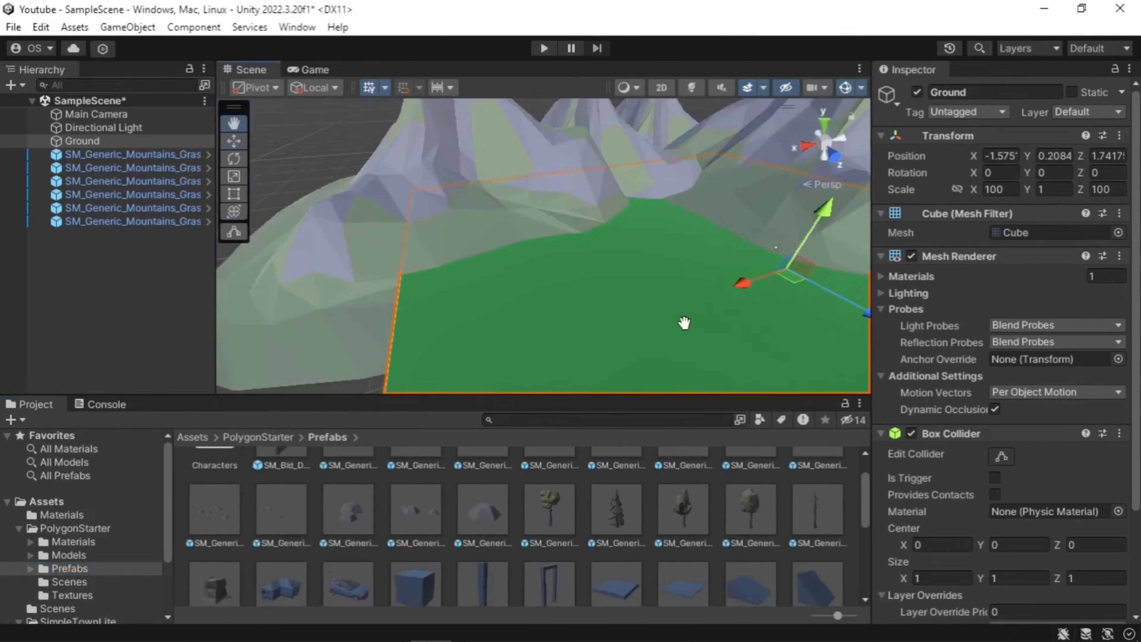
drag(616, 509, 344, 260)
scroll(343, 260, up, 5)
key(f)
mouse_move(541, 283)
mouse_down()
mouse_move(541, 312)
mouse_move(541, 280)
mouse_up()
middle_drag(590, 257, 526, 140)
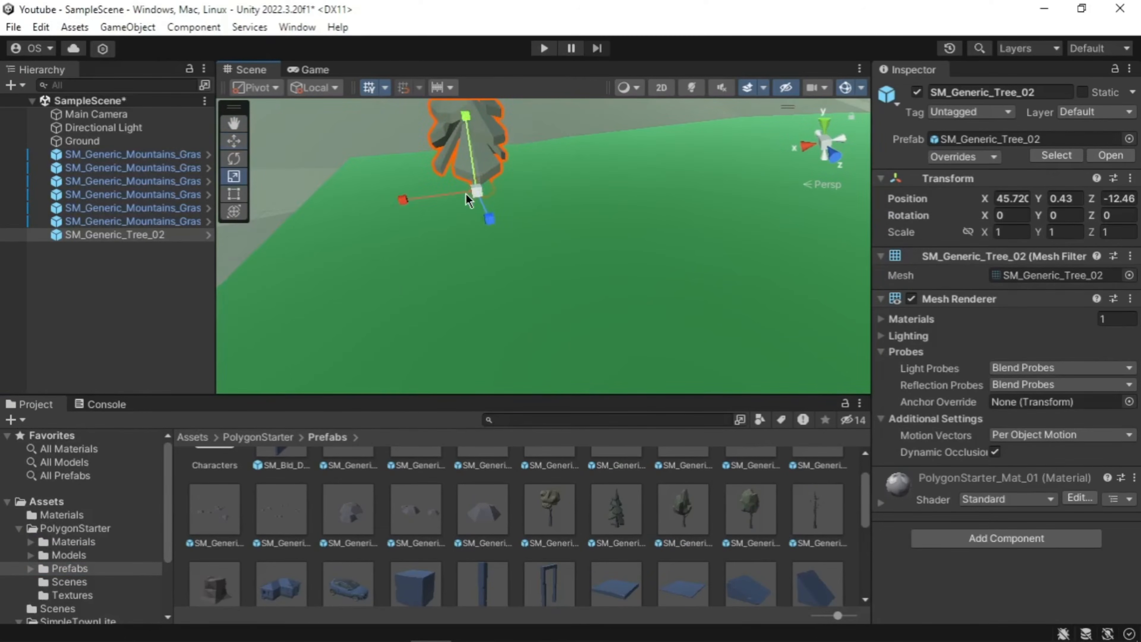
Step: Scale the first tree to about 2.43, then place Tree_01, Tree_03, Tree_04 and TreeDead_01 beside it
drag(475, 192, 625, 227)
scroll(626, 236, down, 8)
drag(526, 233, 640, 303)
drag(557, 236, 558, 237)
drag(682, 510, 569, 232)
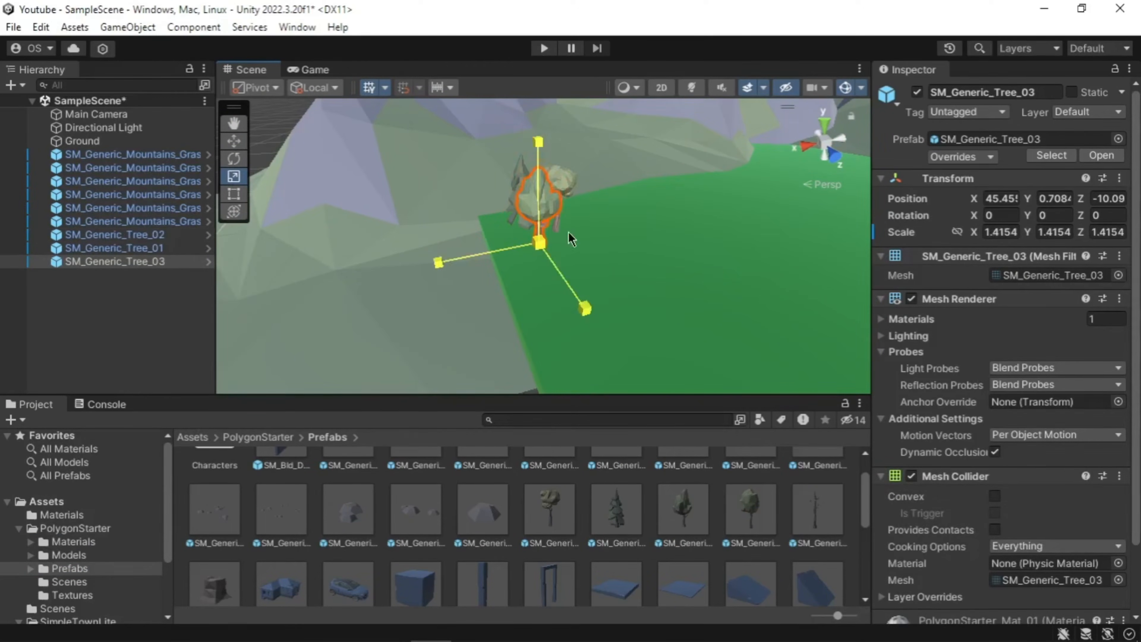
drag(750, 510, 600, 258)
drag(817, 511, 569, 258)
Step: Duplicate the tree group twice with Ctrl+D, moving each set of copies alongside
right_drag(567, 251, 571, 288)
drag(467, 189, 575, 306)
key(ctrl+d)
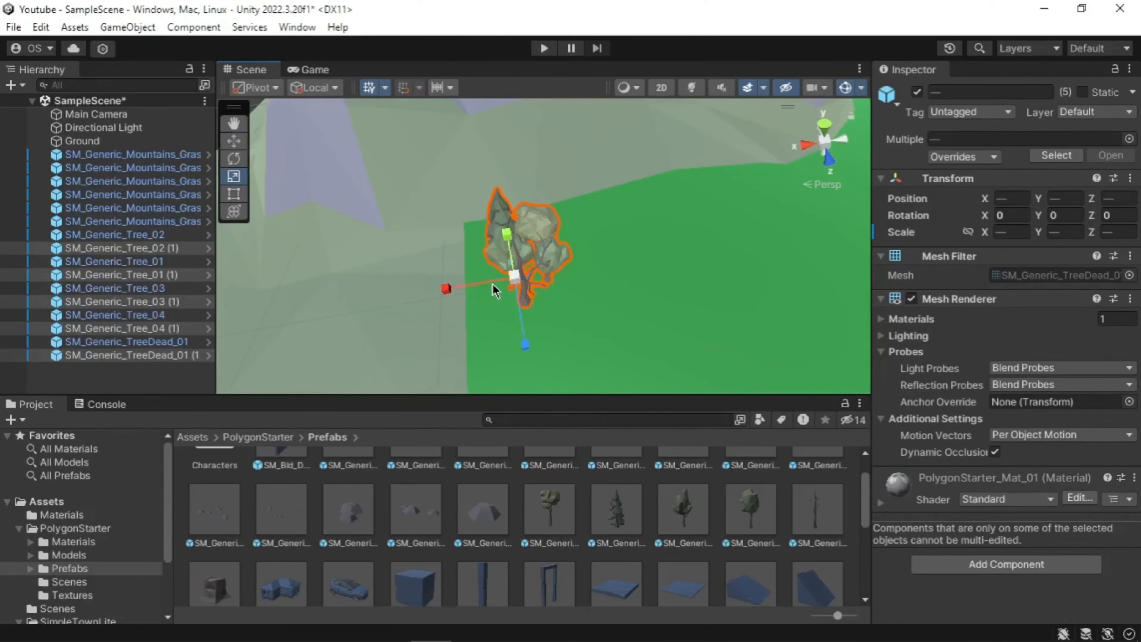
key(w)
drag(458, 291, 534, 284)
drag(404, 180, 588, 306)
key(ctrl+d)
drag(385, 257, 540, 237)
Step: In top view, duplicate the whole tree row twice and slide the copies left along the edge
click(823, 123)
drag(398, 144, 705, 280)
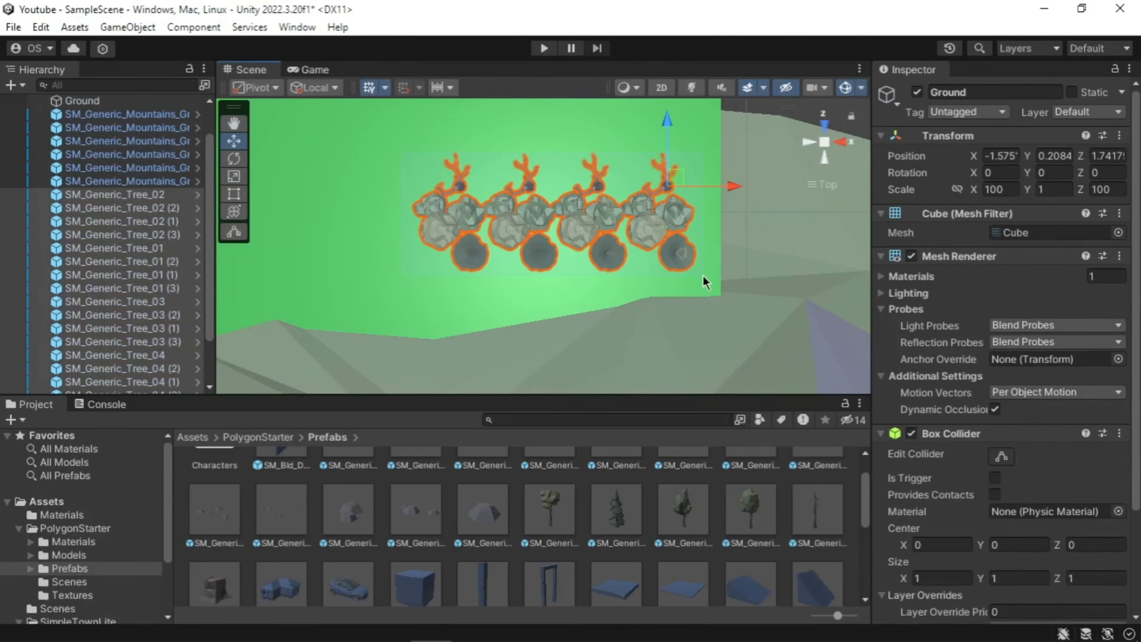
key(ctrl+d)
drag(604, 255, 317, 255)
middle_drag(454, 247, 739, 247)
key(ctrl+d)
drag(688, 241, 479, 233)
Step: Rotate the trees slightly, then duplicate them and move the copies up the ground's edge
key(e)
key(w)
drag(418, 232, 412, 300)
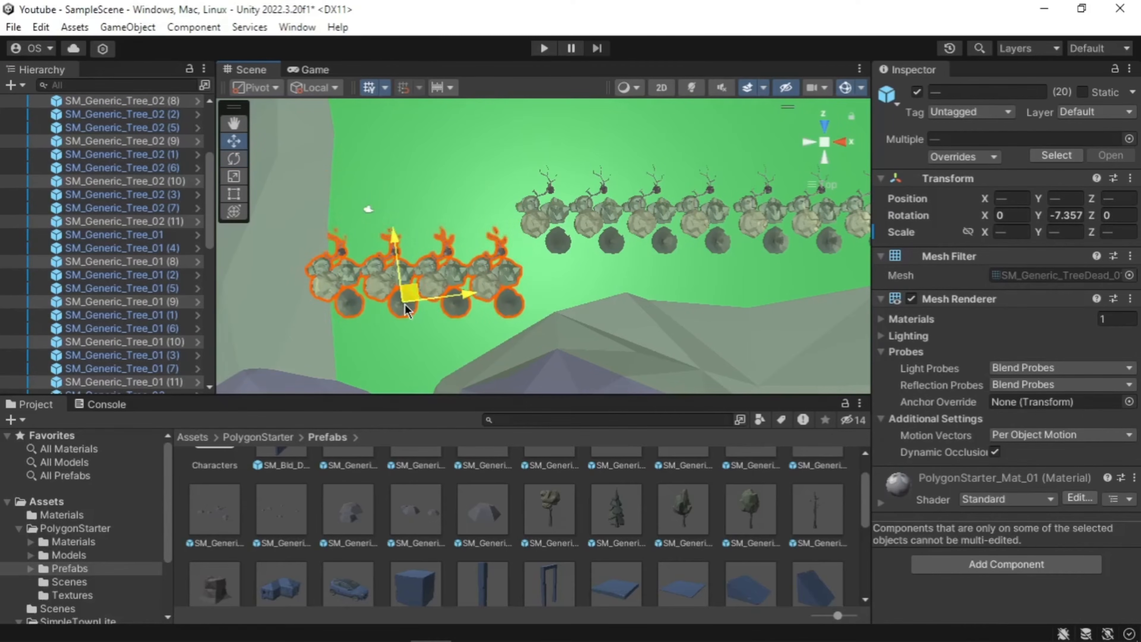
key(ctrl+d)
drag(366, 245, 362, 184)
right_drag(674, 287, 449, 269)
key(ctrl+d)
drag(546, 322, 573, 316)
Step: Duplicate another group of trees and move it up to extend the border
click(824, 126)
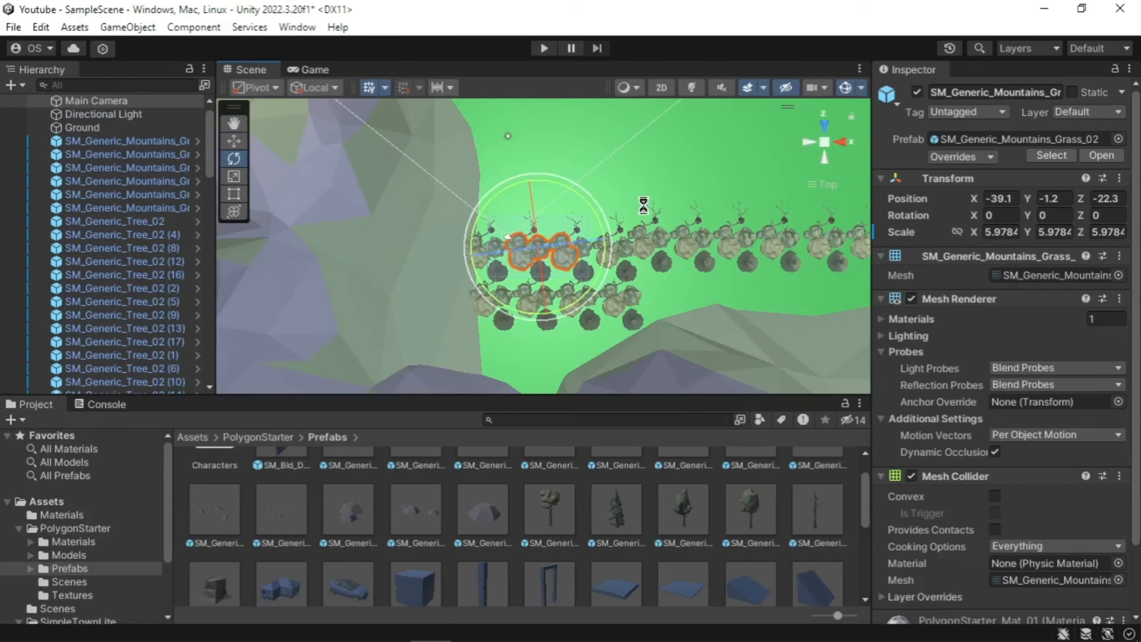
key(w)
drag(543, 182, 653, 274)
key(ctrl+d)
drag(561, 199, 554, 144)
right_drag(554, 144, 692, 274)
Step: Duplicate one more tree group and nudge it into place along the ground's edge
click(647, 310)
right_drag(647, 311, 545, 323)
drag(545, 324, 503, 238)
key(ctrl+d)
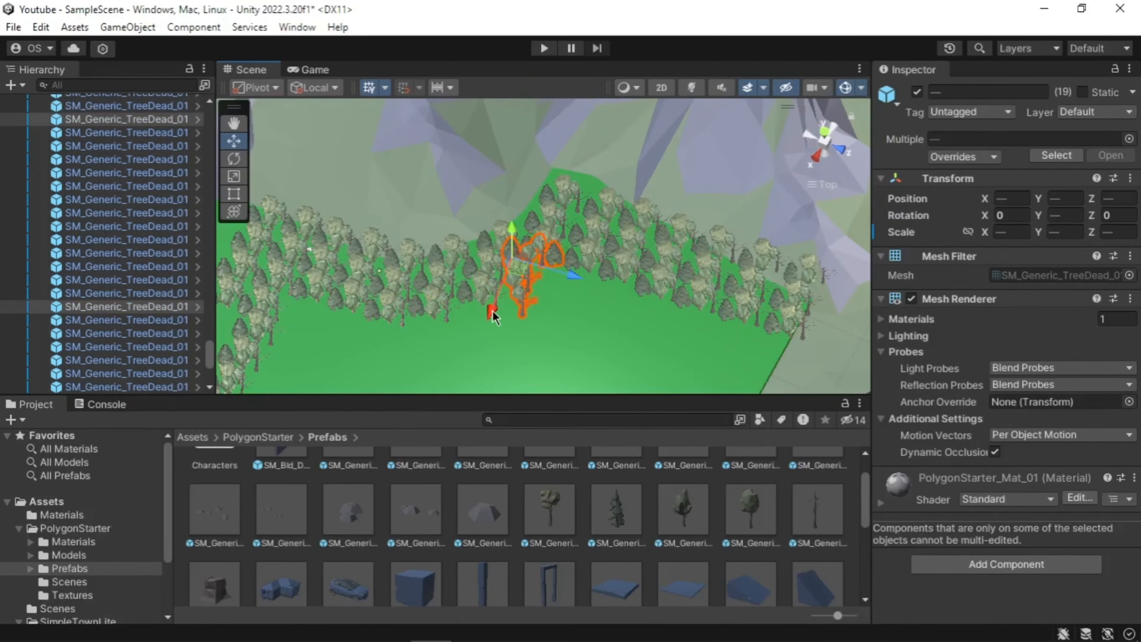
drag(491, 310, 488, 320)
click(769, 346)
right_drag(489, 320, 563, 237)
Step: Pull the view back to review the forest border around the whole ground
drag(476, 157, 563, 238)
drag(479, 193, 532, 264)
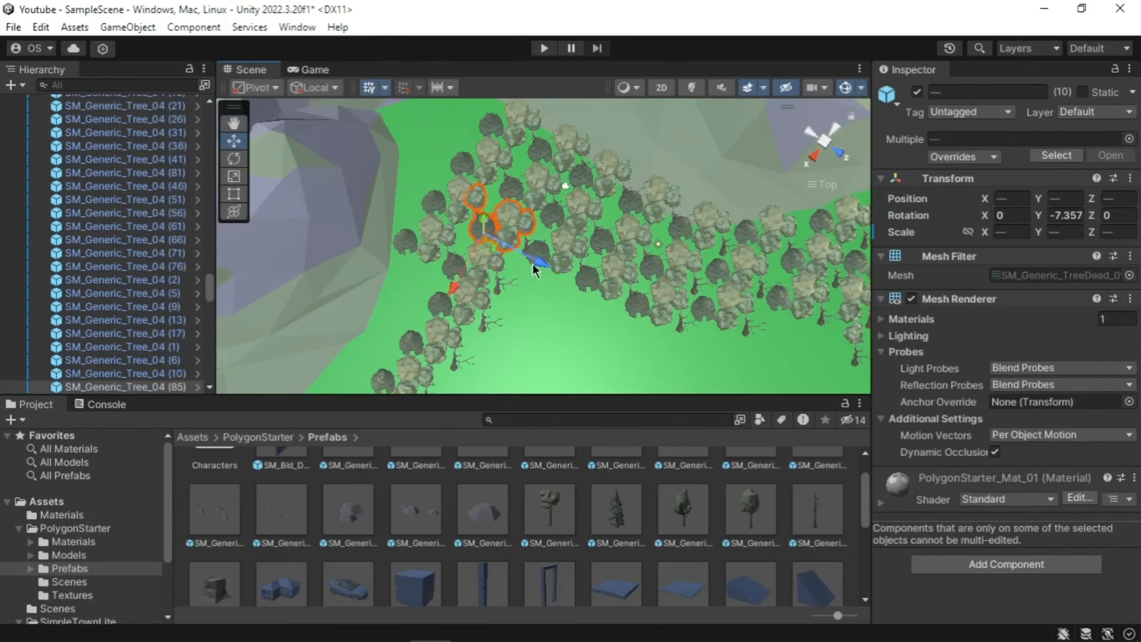
click(515, 350)
right_drag(515, 351, 751, 377)
scroll(751, 377, down, 5)
middle_drag(751, 377, 713, 377)
scroll(713, 359, down, 8)
scroll(664, 481, down, 10)
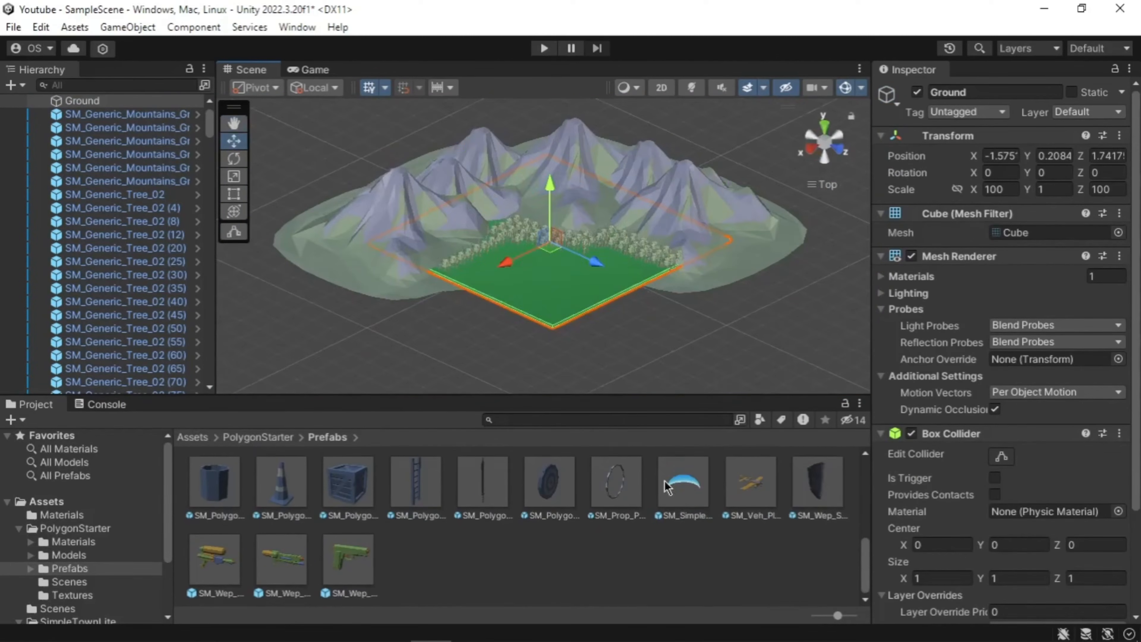
Step: Add SM_SimpleSky_Dome_01, scale it to about 2.56 and center it along X and Z
key(r)
drag(674, 484, 566, 193)
middle_drag(553, 198, 553, 284)
drag(529, 293, 555, 324)
key(w)
drag(481, 316, 463, 324)
drag(561, 323, 596, 338)
Step: Move the Main Camera toward the scene corner, around 38.7, 24.2, 32.4
middle_drag(657, 366, 647, 331)
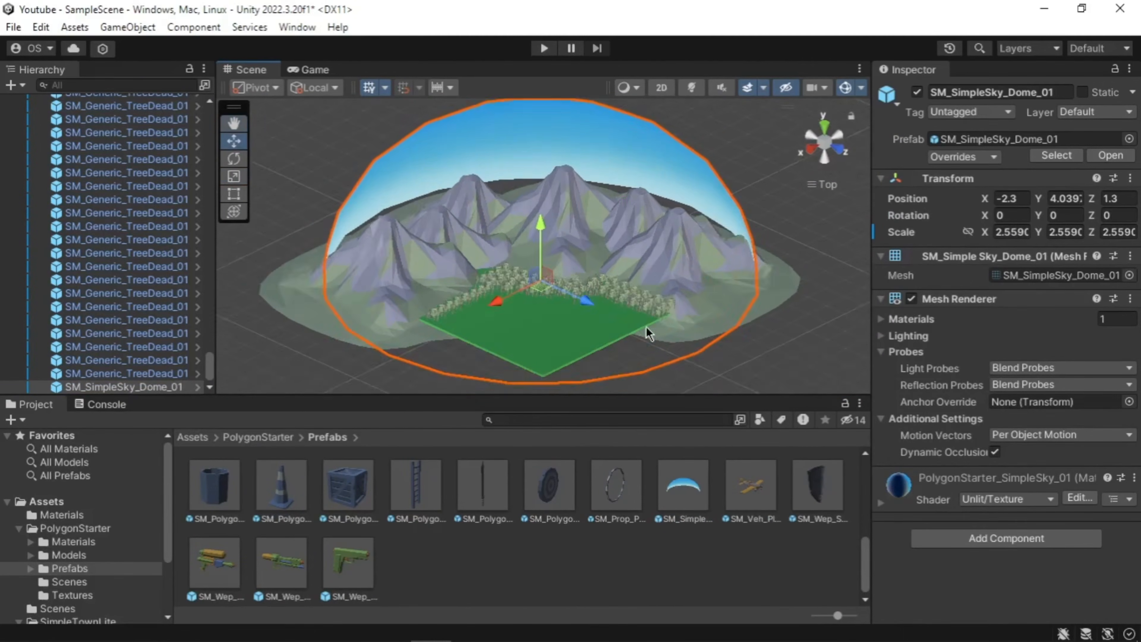
right_drag(646, 332, 567, 310)
click(540, 242)
drag(540, 212, 541, 159)
drag(479, 193, 352, 198)
drag(405, 268, 397, 359)
right_drag(449, 310, 386, 288)
Step: Turn the Main Camera to face the mountains and lower it to Y 12.3
key(e)
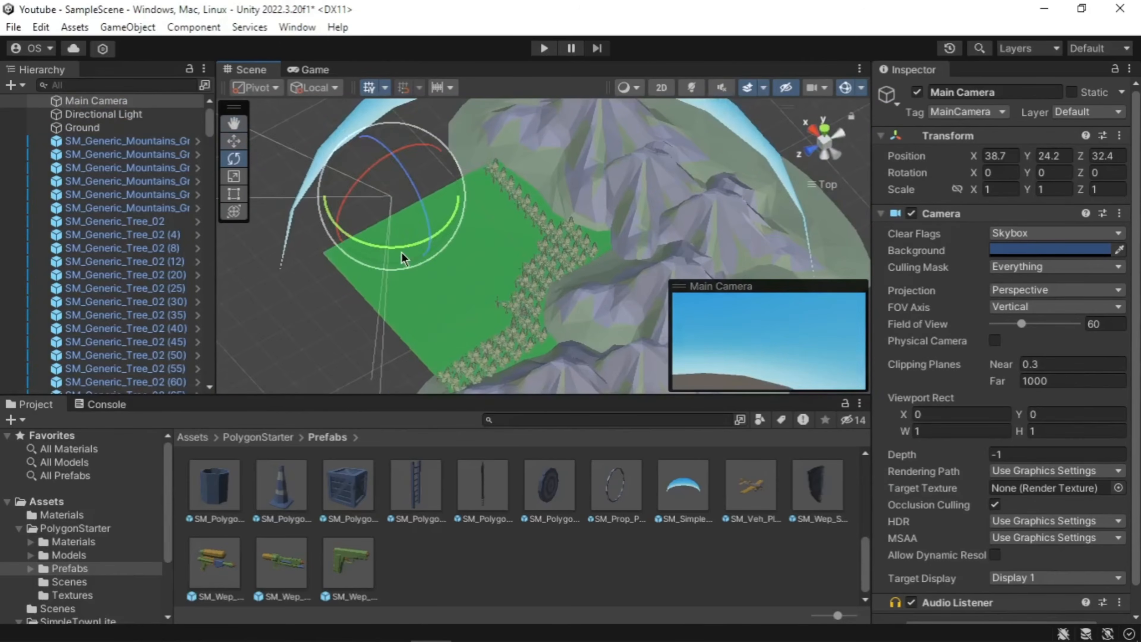
drag(401, 251, 461, 227)
key(w)
drag(393, 173, 454, 222)
Step: Fine-tune the camera's tilt to about -3.8 so it looks across the ground
key(e)
drag(433, 262, 427, 264)
drag(442, 191, 401, 206)
key(w)
key(e)
mouse_move(450, 202)
mouse_down()
mouse_move(429, 202)
mouse_move(436, 220)
mouse_up()
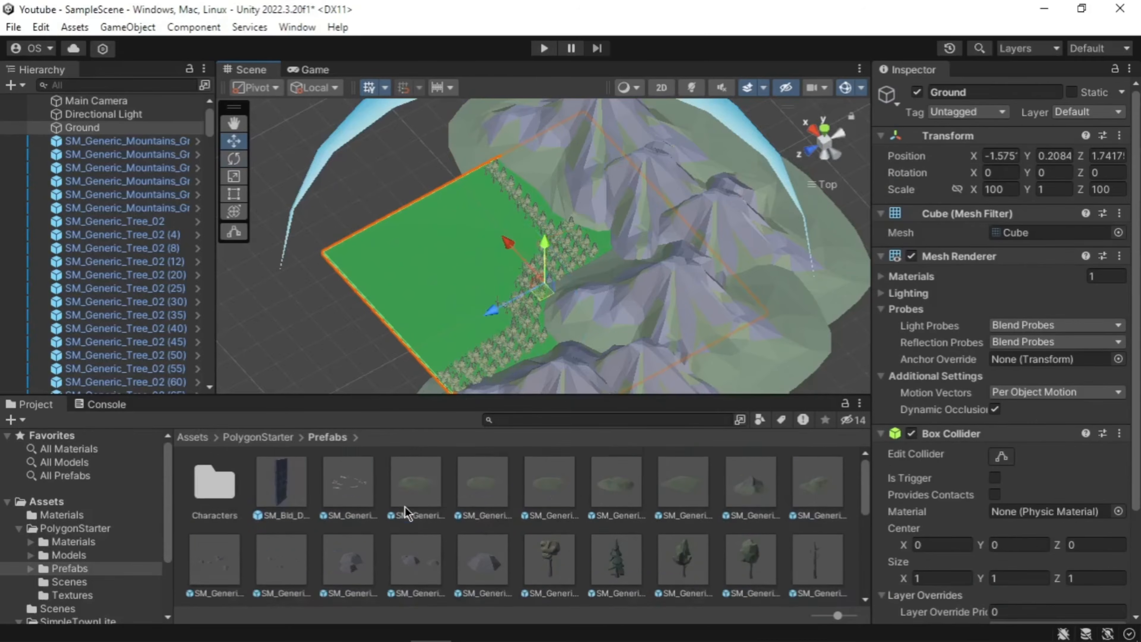
scroll(519, 296, up, 5)
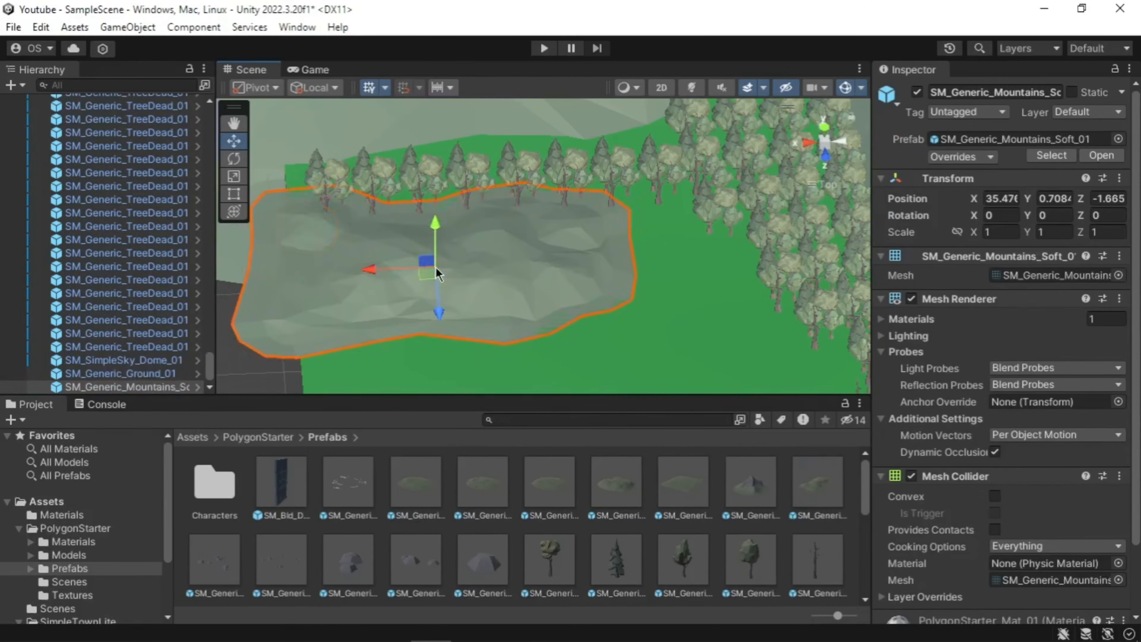
Step: Raise a mountain patch along Y and adjust the apartment building's X scale
drag(435, 266, 436, 254)
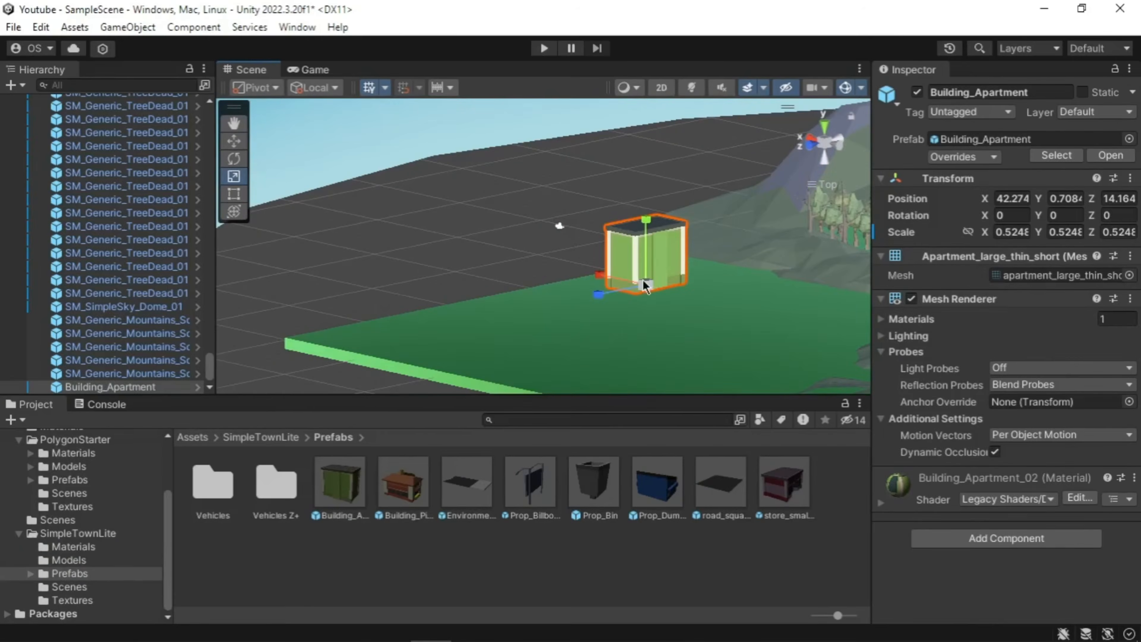
click(1017, 228)
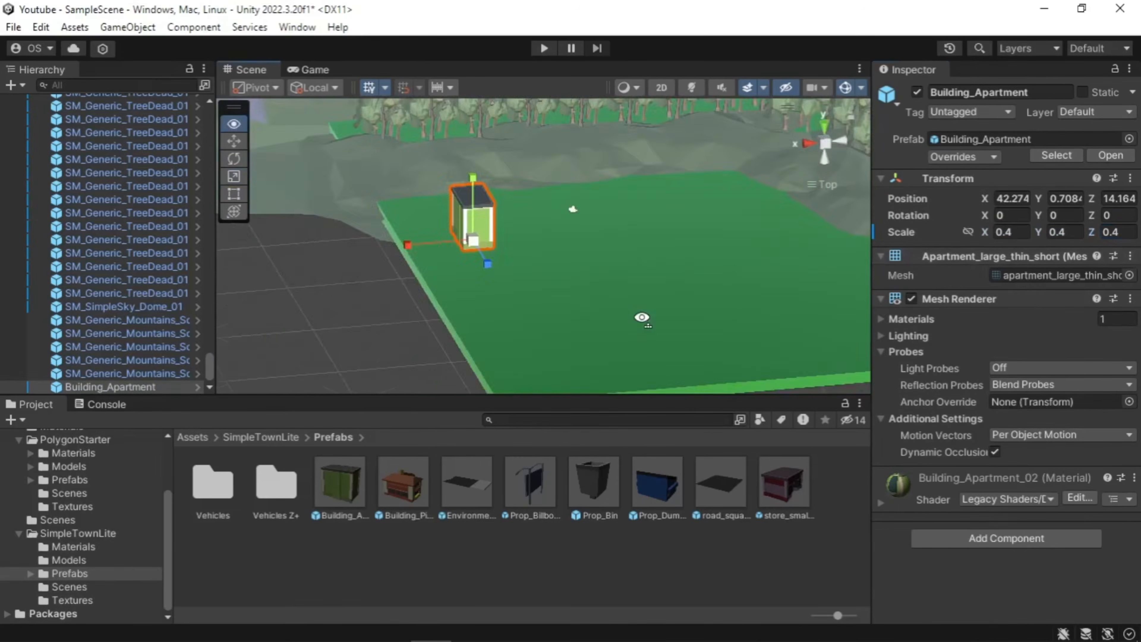